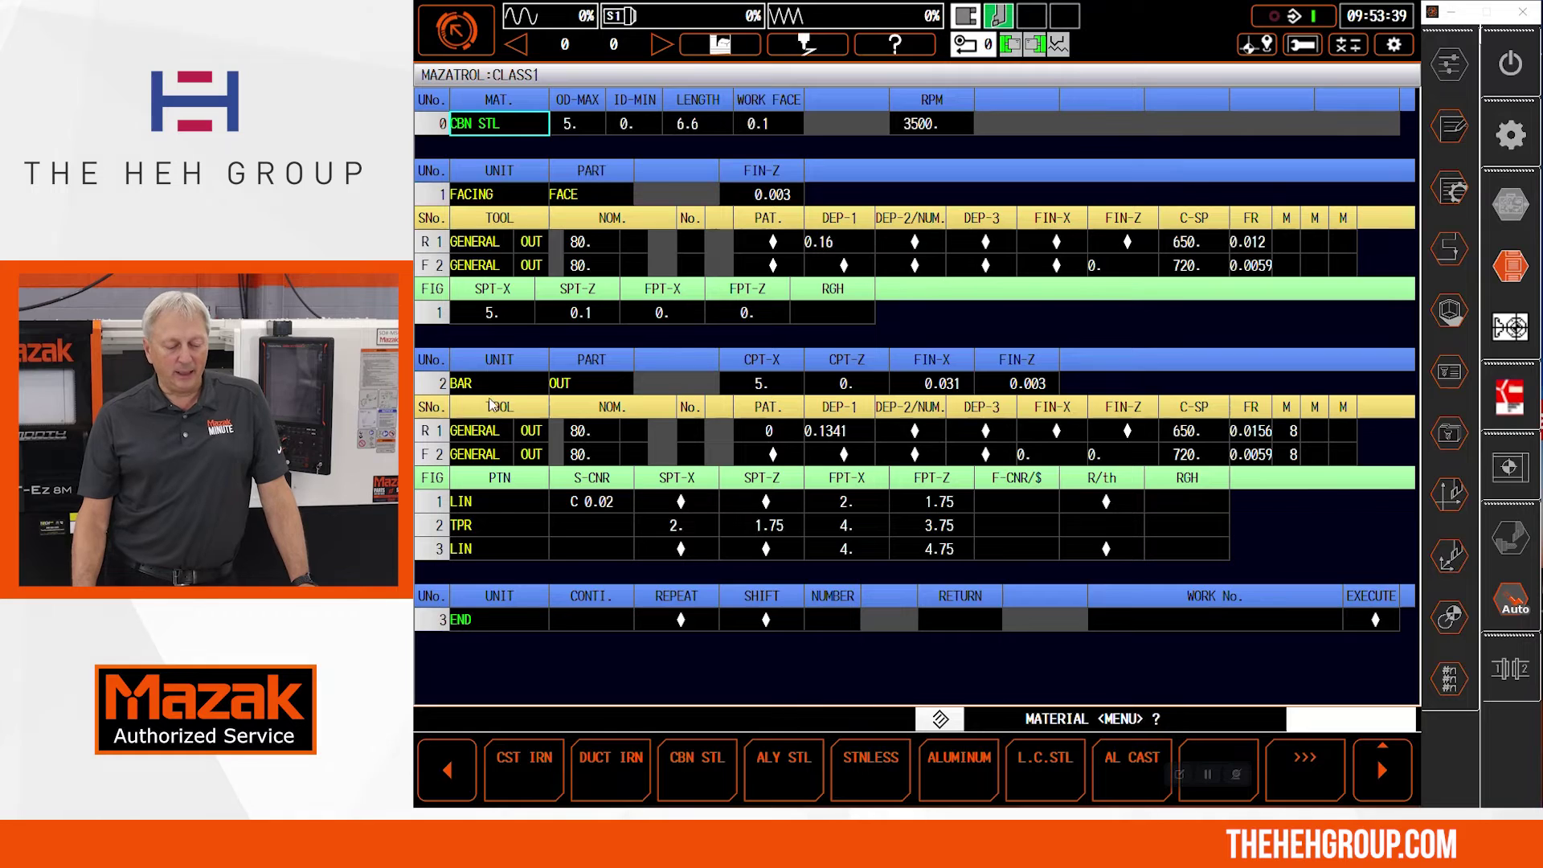
- Open the tool path control data of the BAR OUT unit and set its roughing approach relay point to manual
{"action": "left_click", "coordinate": [487, 386]}
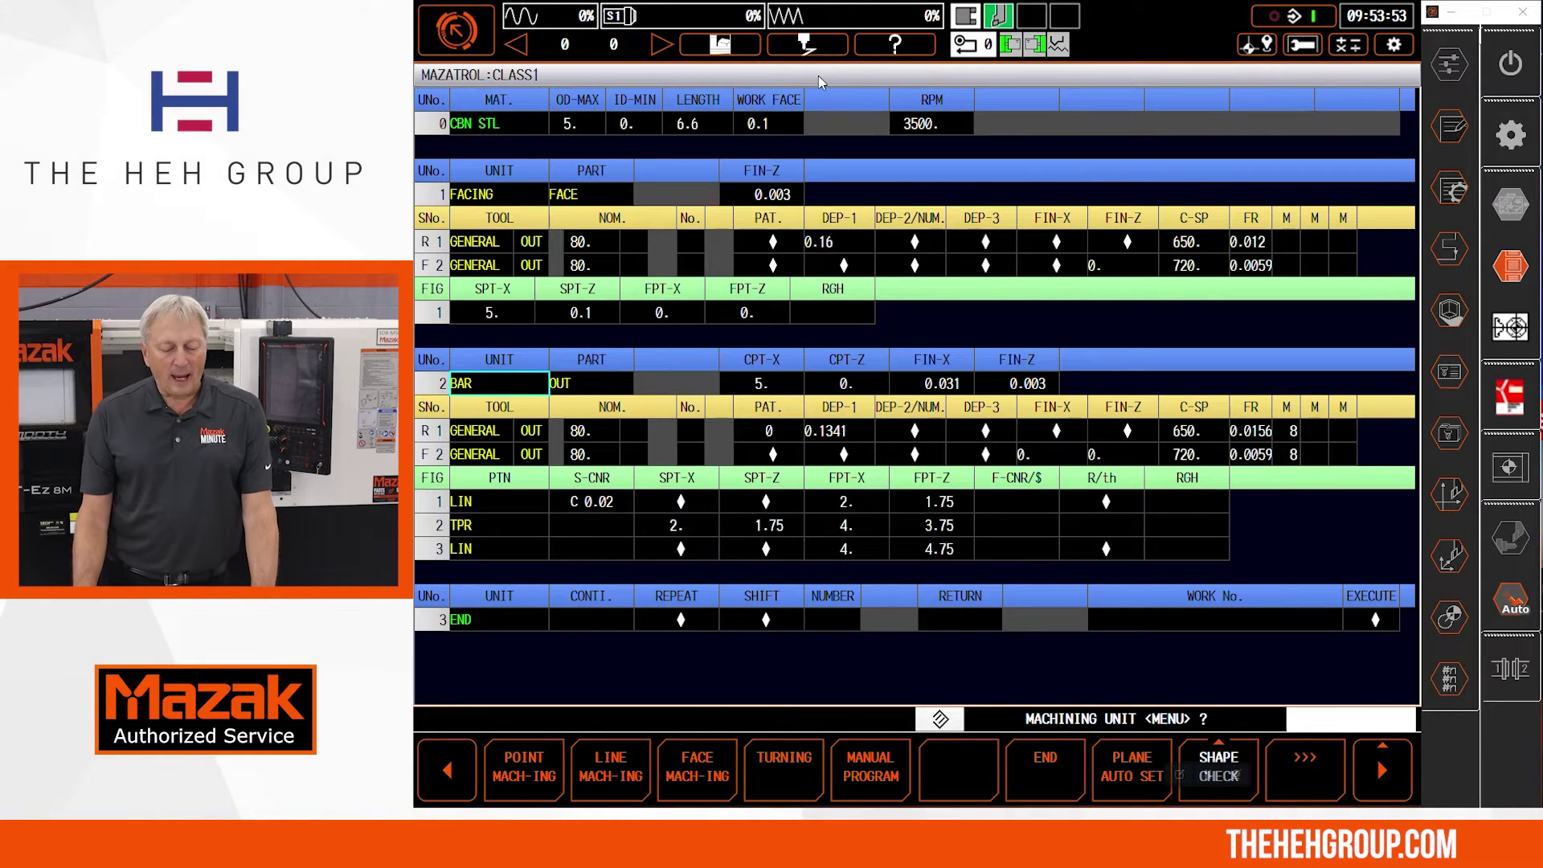
{"action": "left_click", "coordinate": [827, 48]}
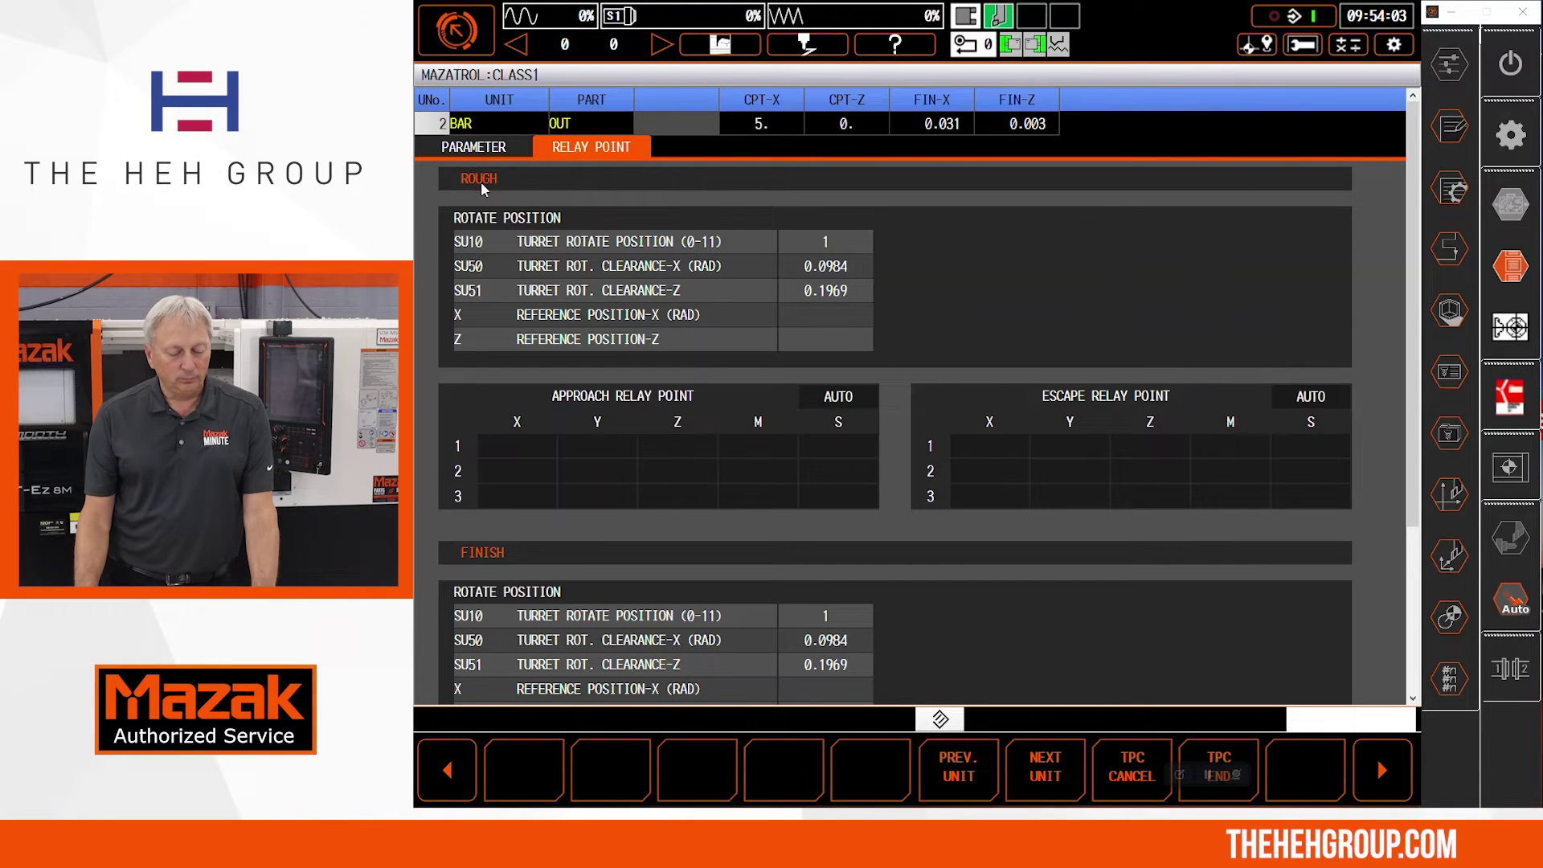
{"action": "left_click", "coordinate": [496, 552]}
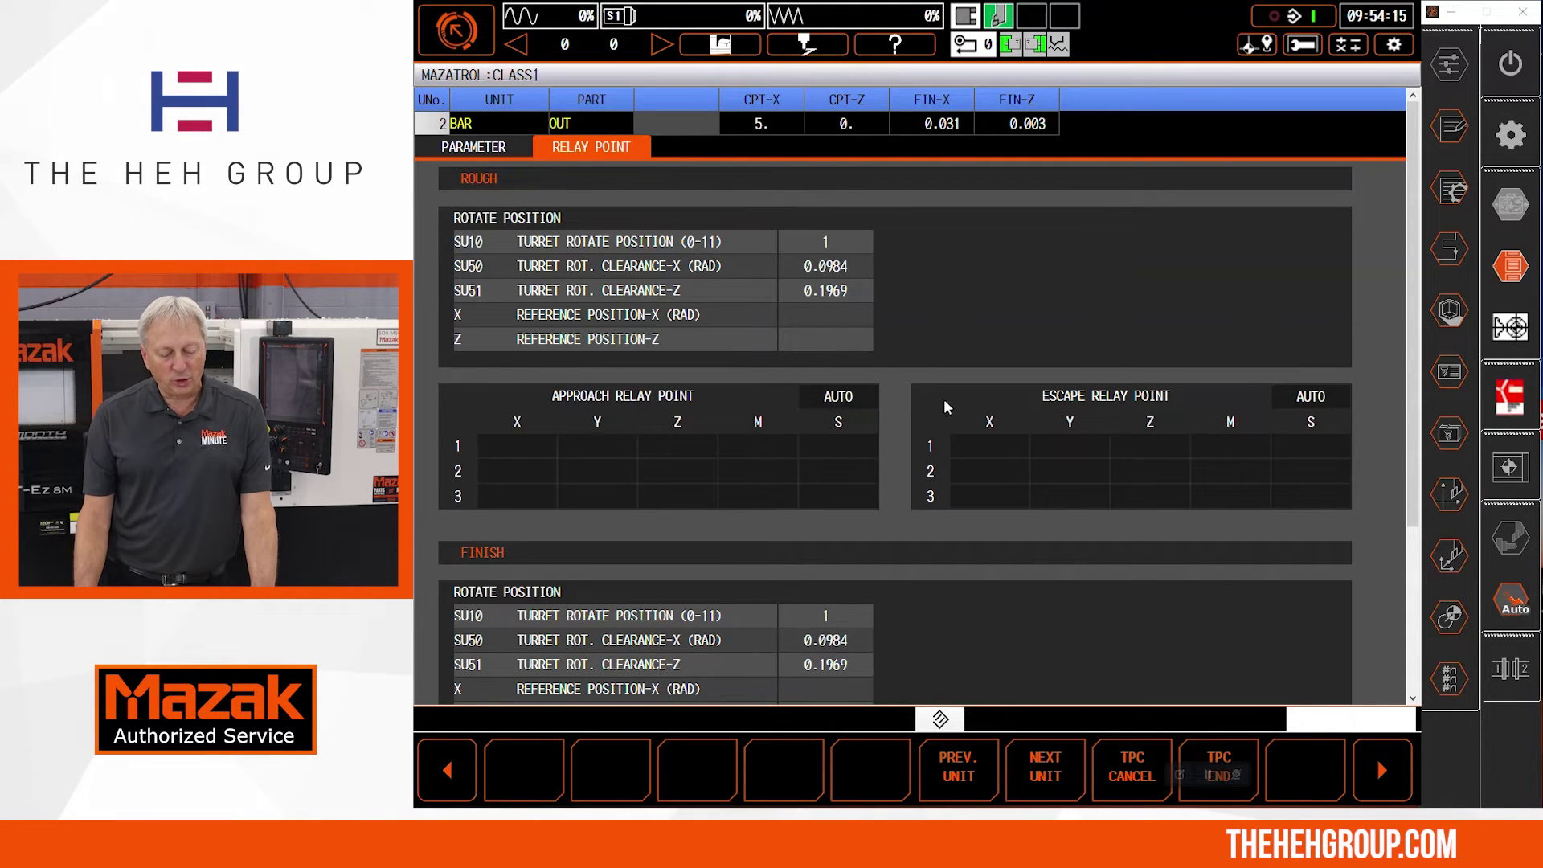
{"action": "left_click", "coordinate": [845, 405]}
{"action": "left_click", "coordinate": [846, 405]}
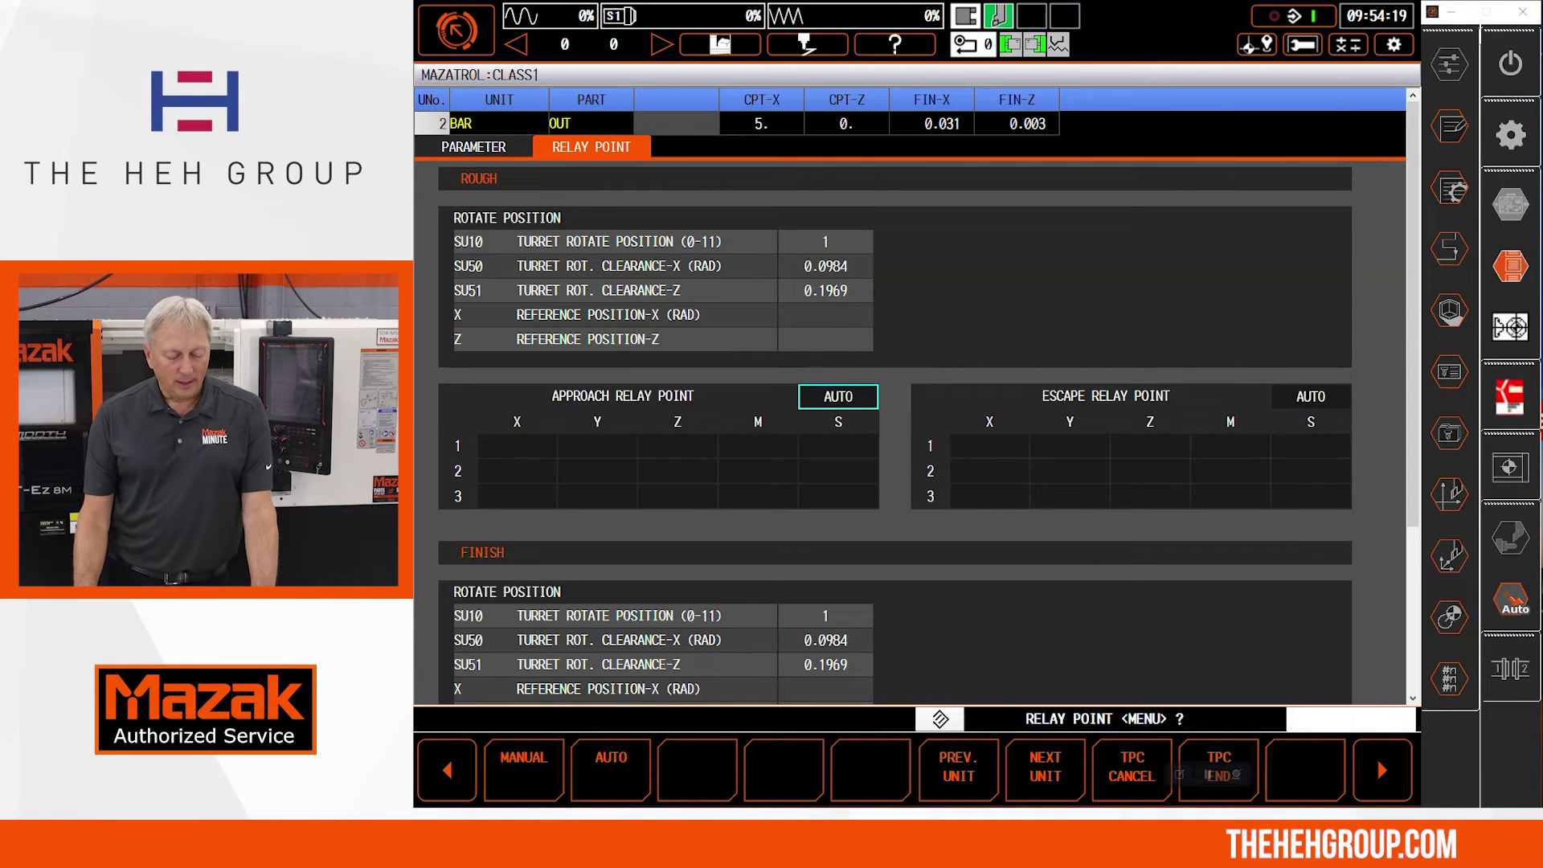
{"action": "left_click", "coordinate": [526, 770]}
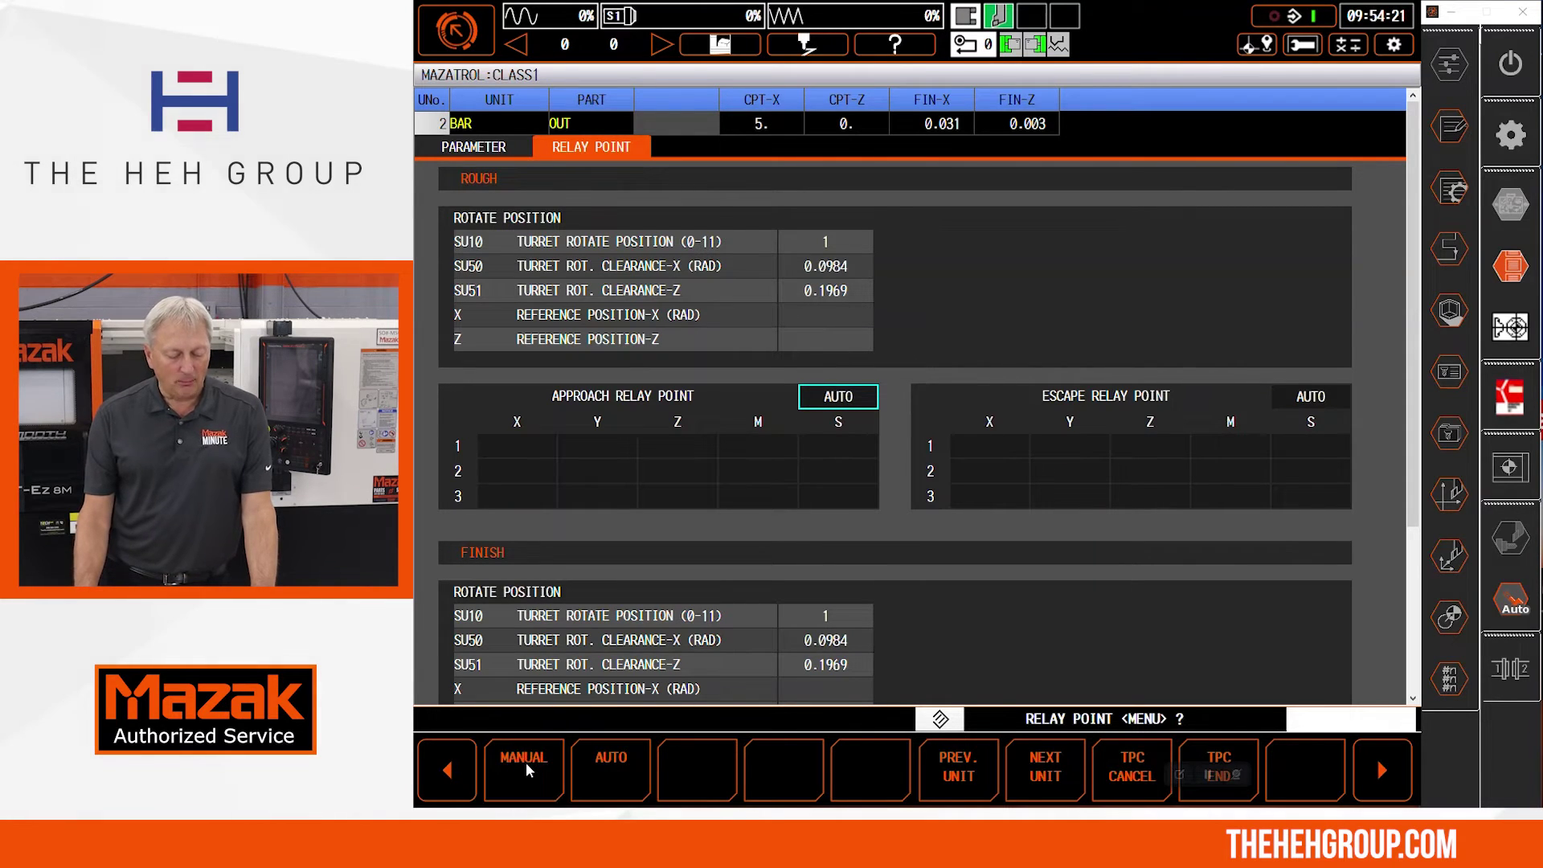
{"action": "left_click", "coordinate": [526, 765]}
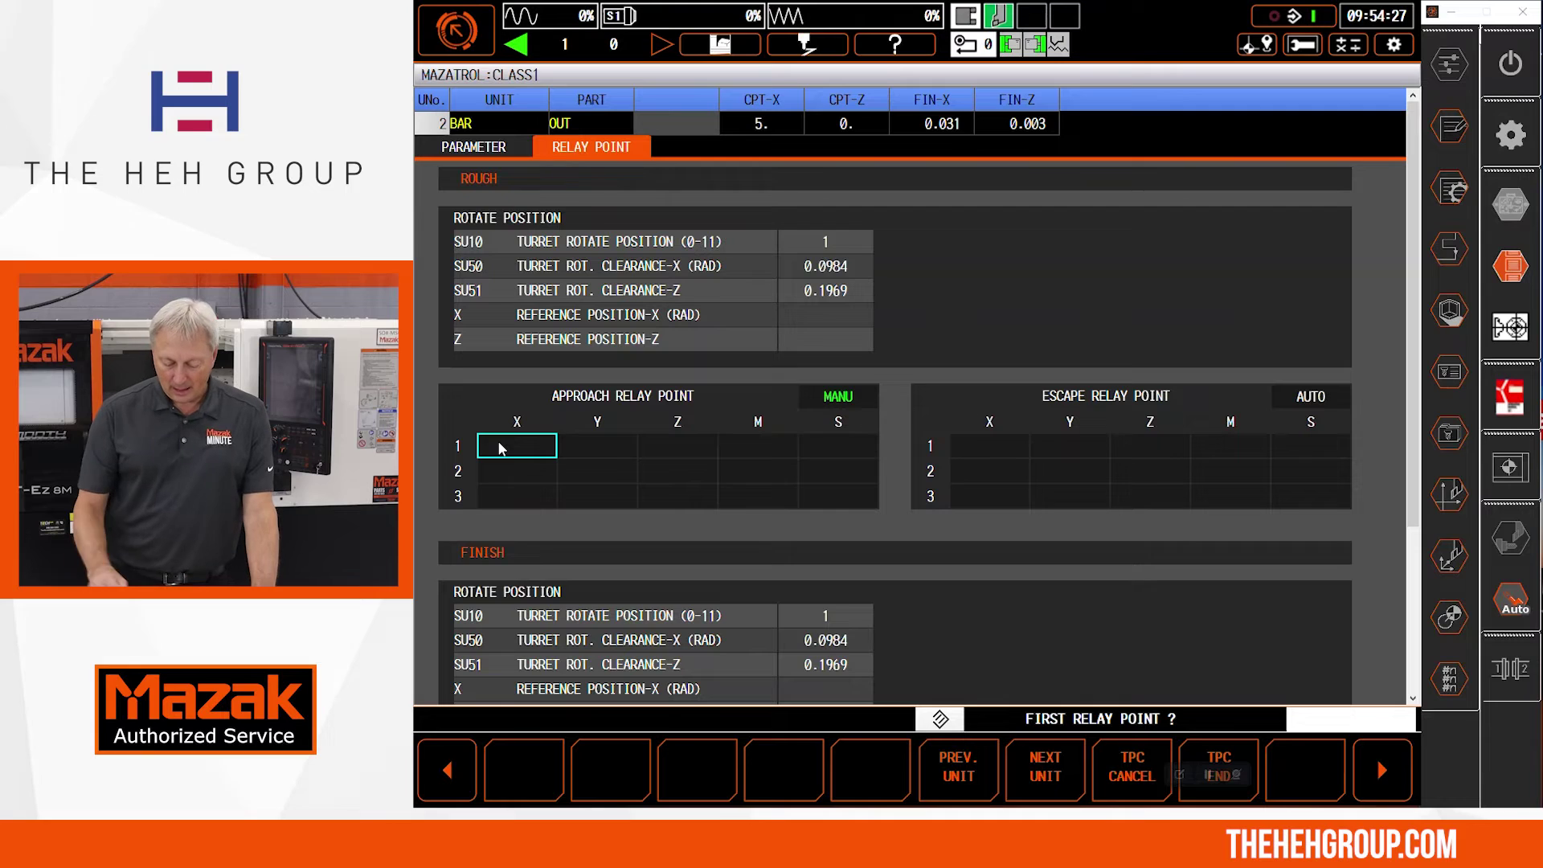
- Set the first roughing approach relay point to X 6 and Z 0.11, and end the tool path control editing
{"action": "type", "text": "6"}
{"action": "key", "text": "Return"}
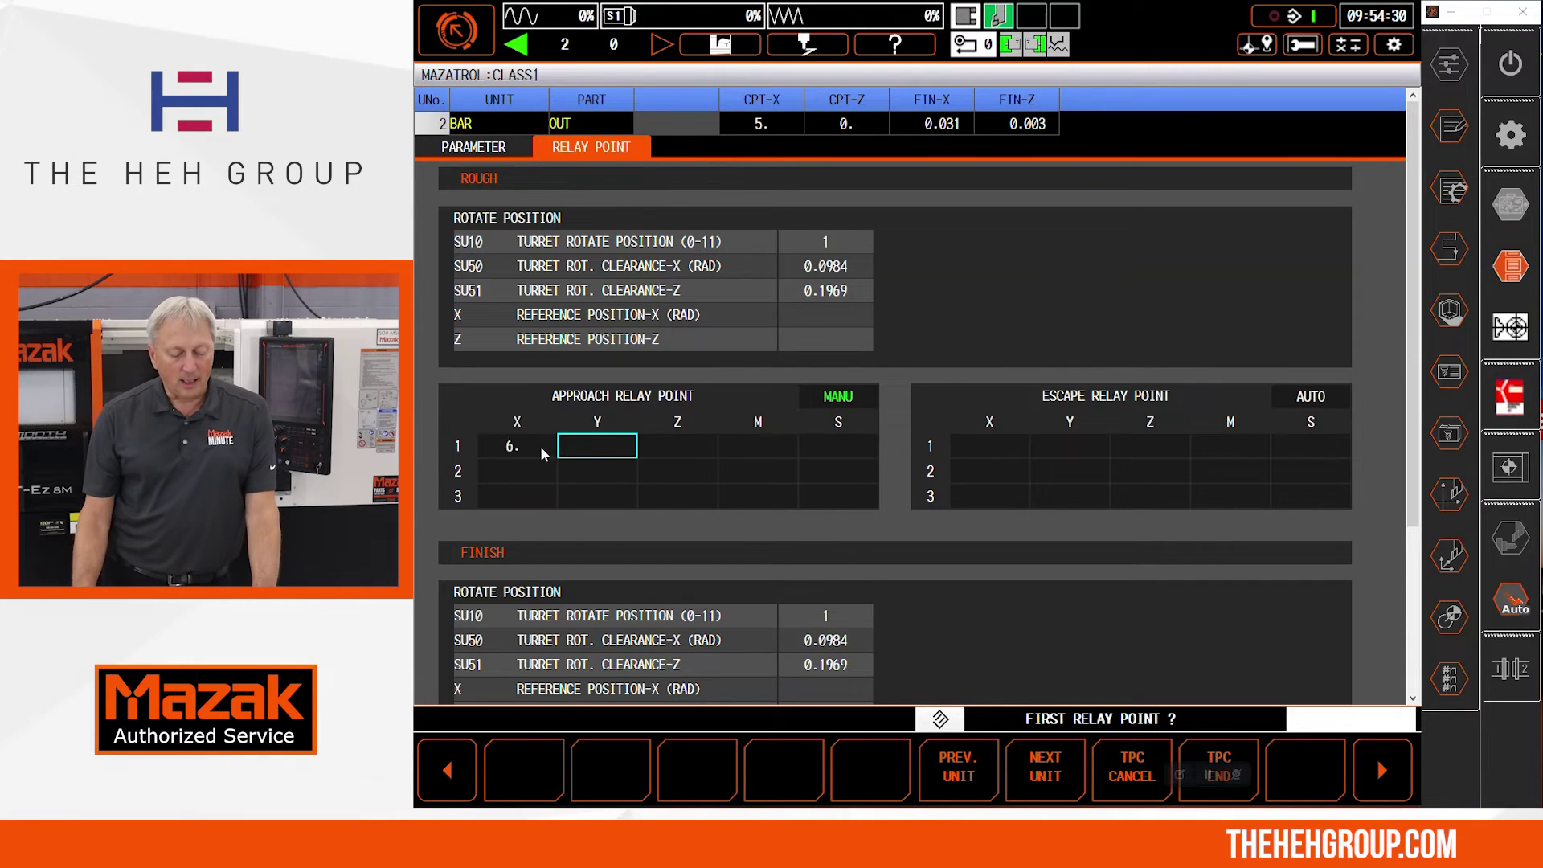
{"action": "left_click", "coordinate": [659, 447]}
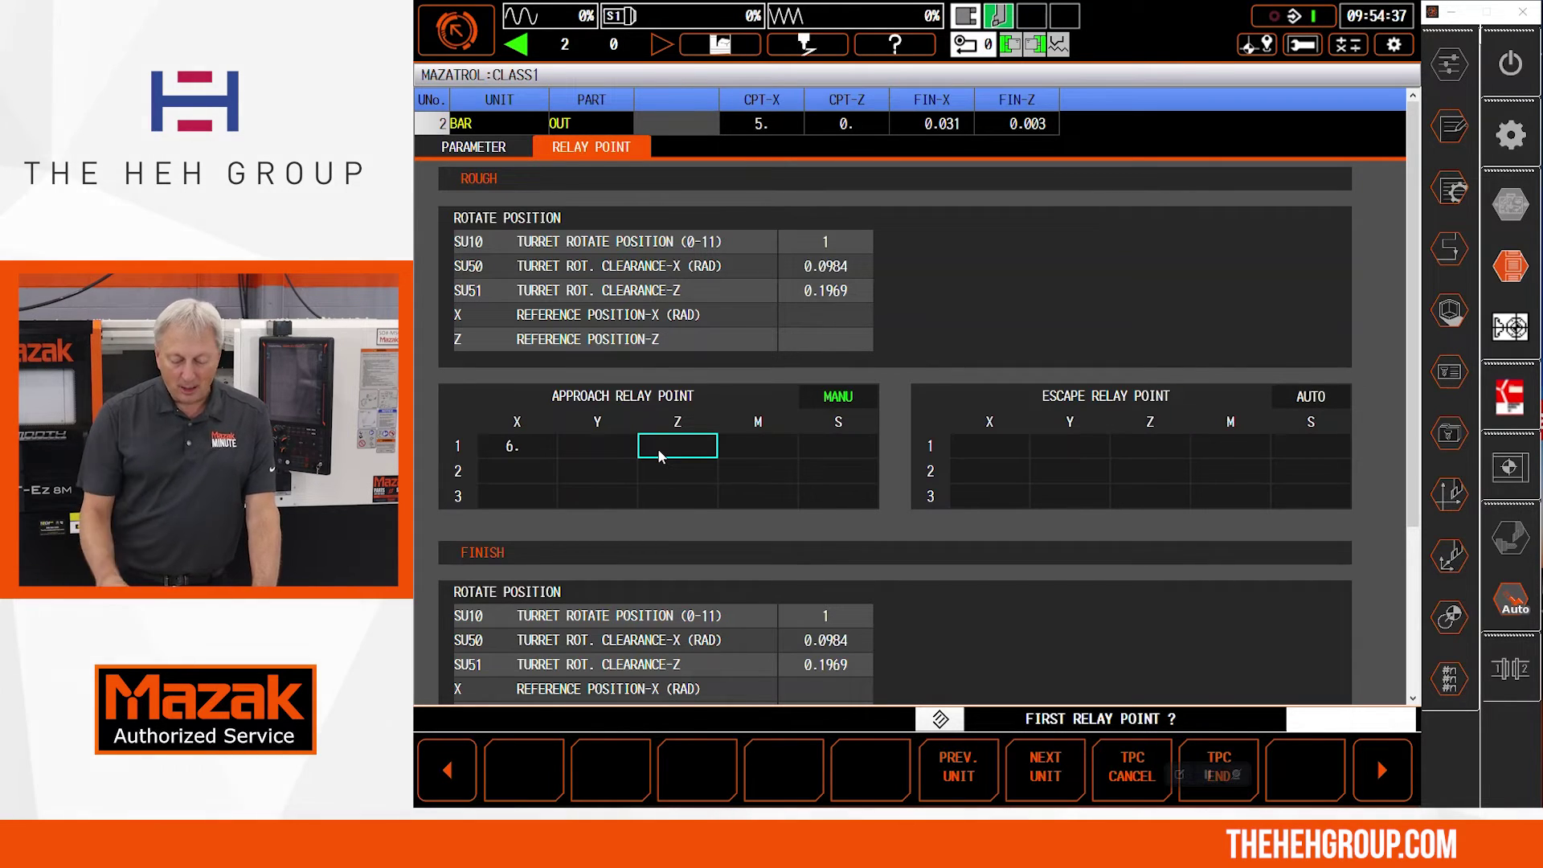
{"action": "type", "text": "0.11"}
{"action": "key", "text": "Return"}
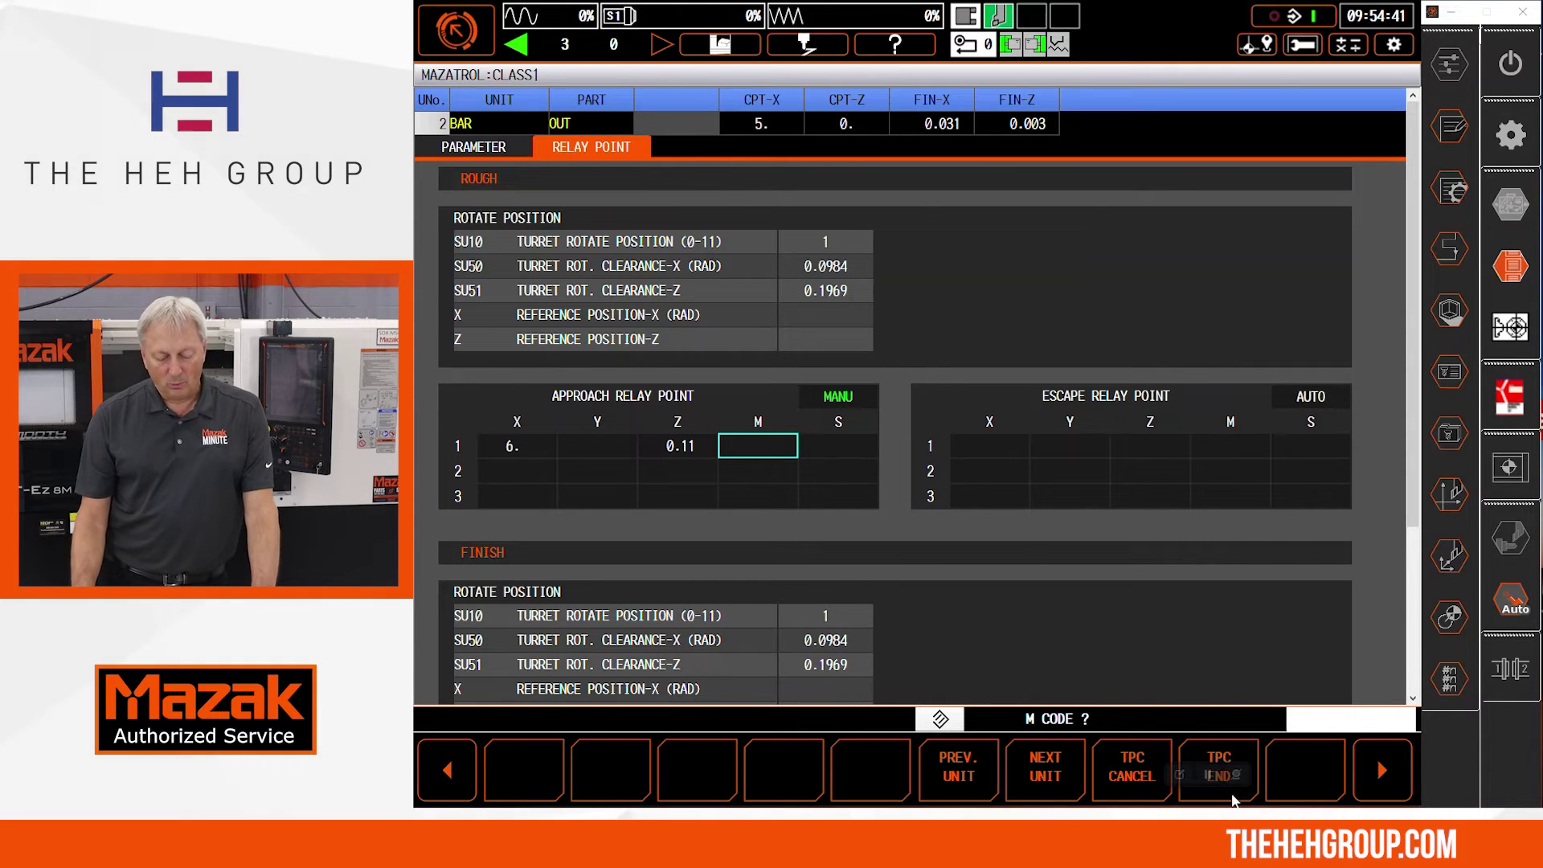
{"action": "left_click", "coordinate": [1219, 757]}
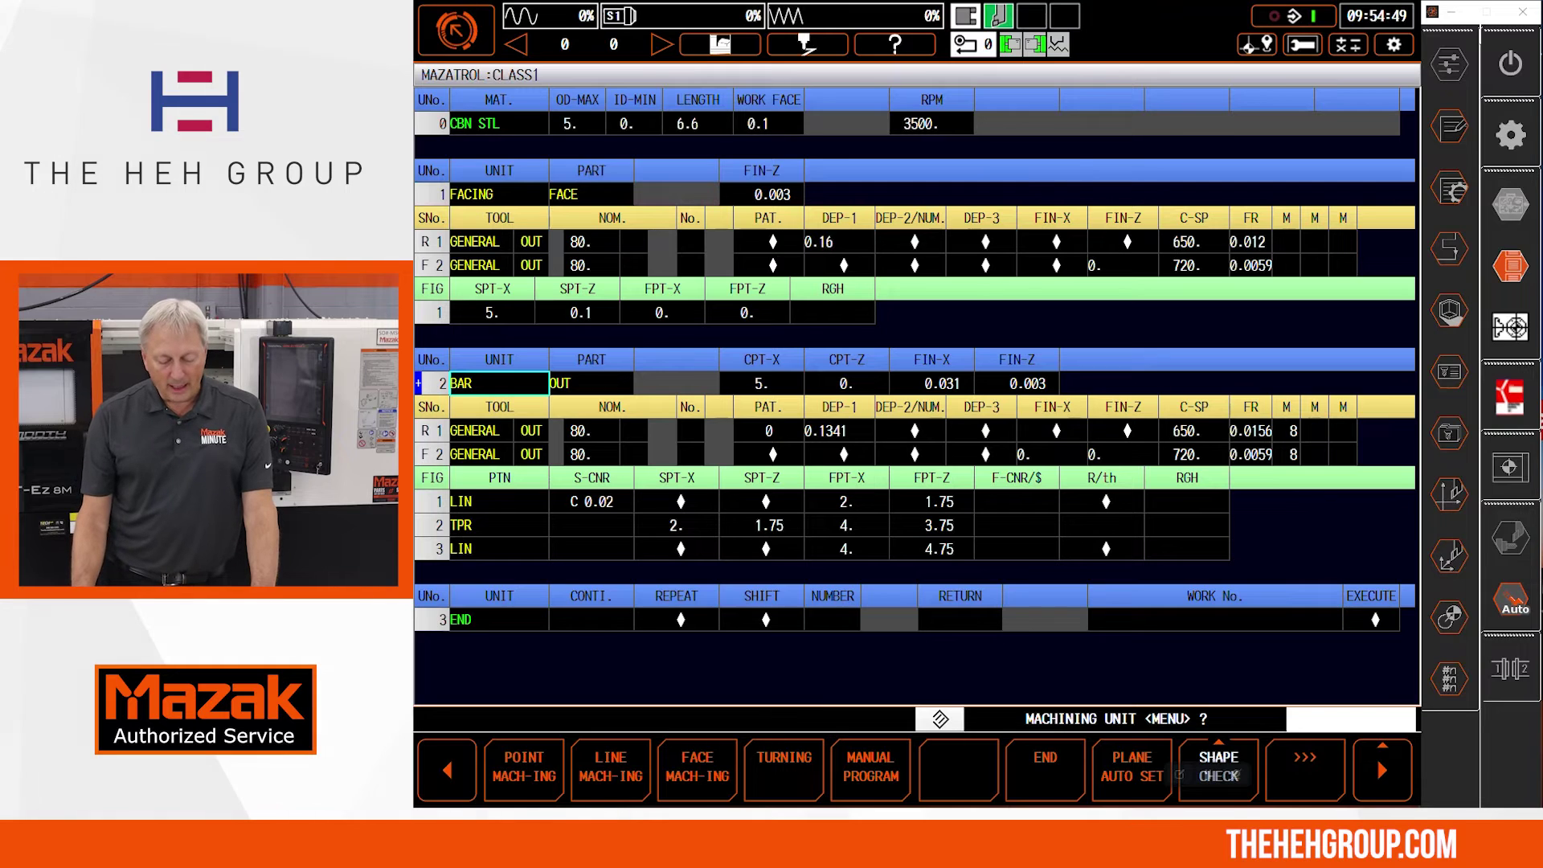
- Complete the CLASS1 program and display its part shape in the tool path check
{"action": "left_click", "coordinate": [1384, 772]}
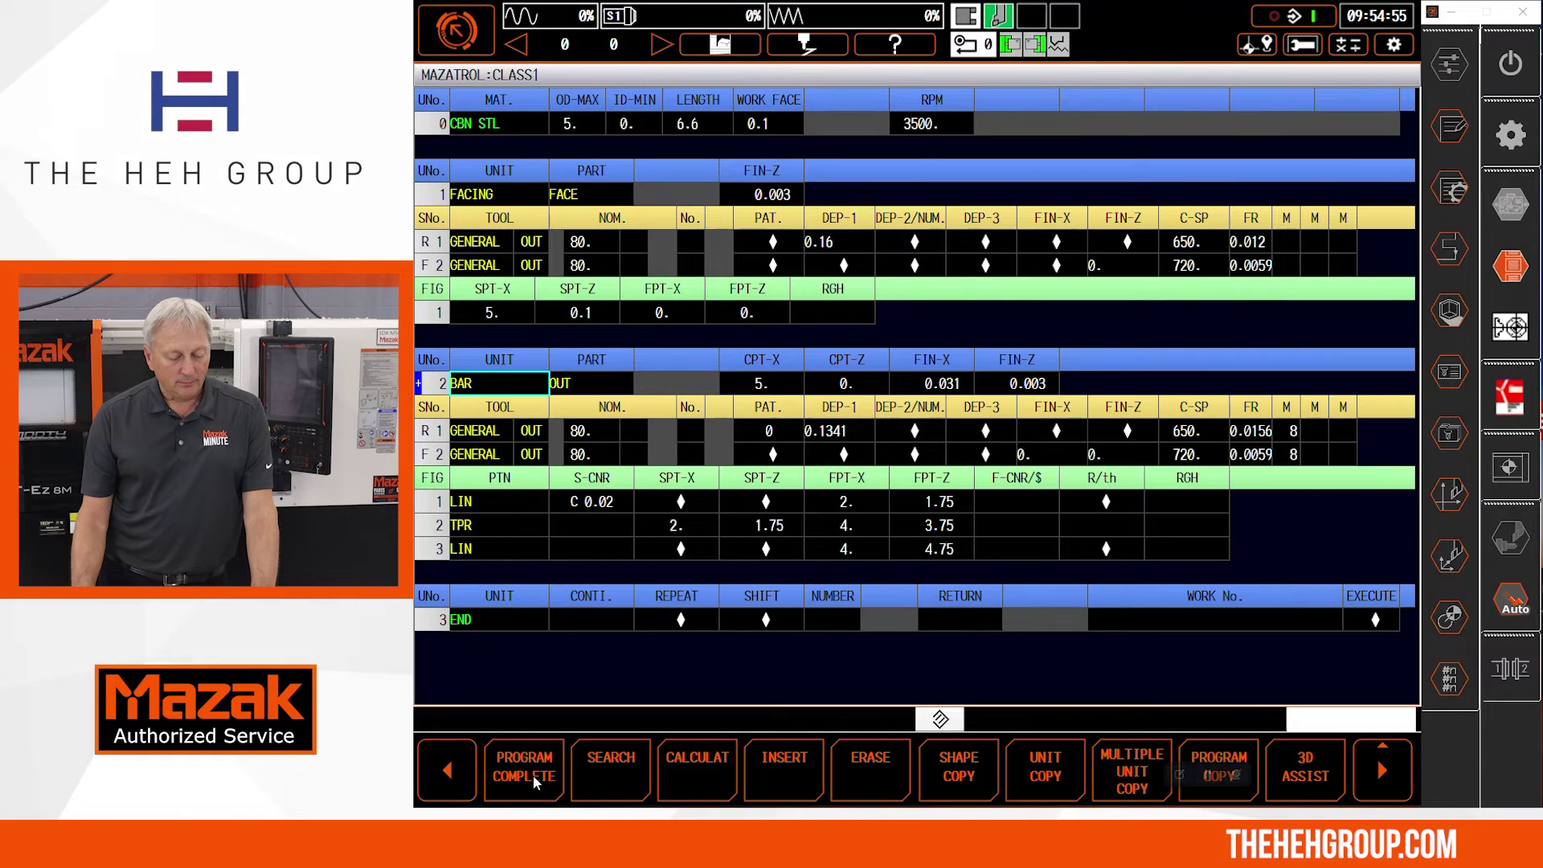
{"action": "left_click", "coordinate": [534, 777]}
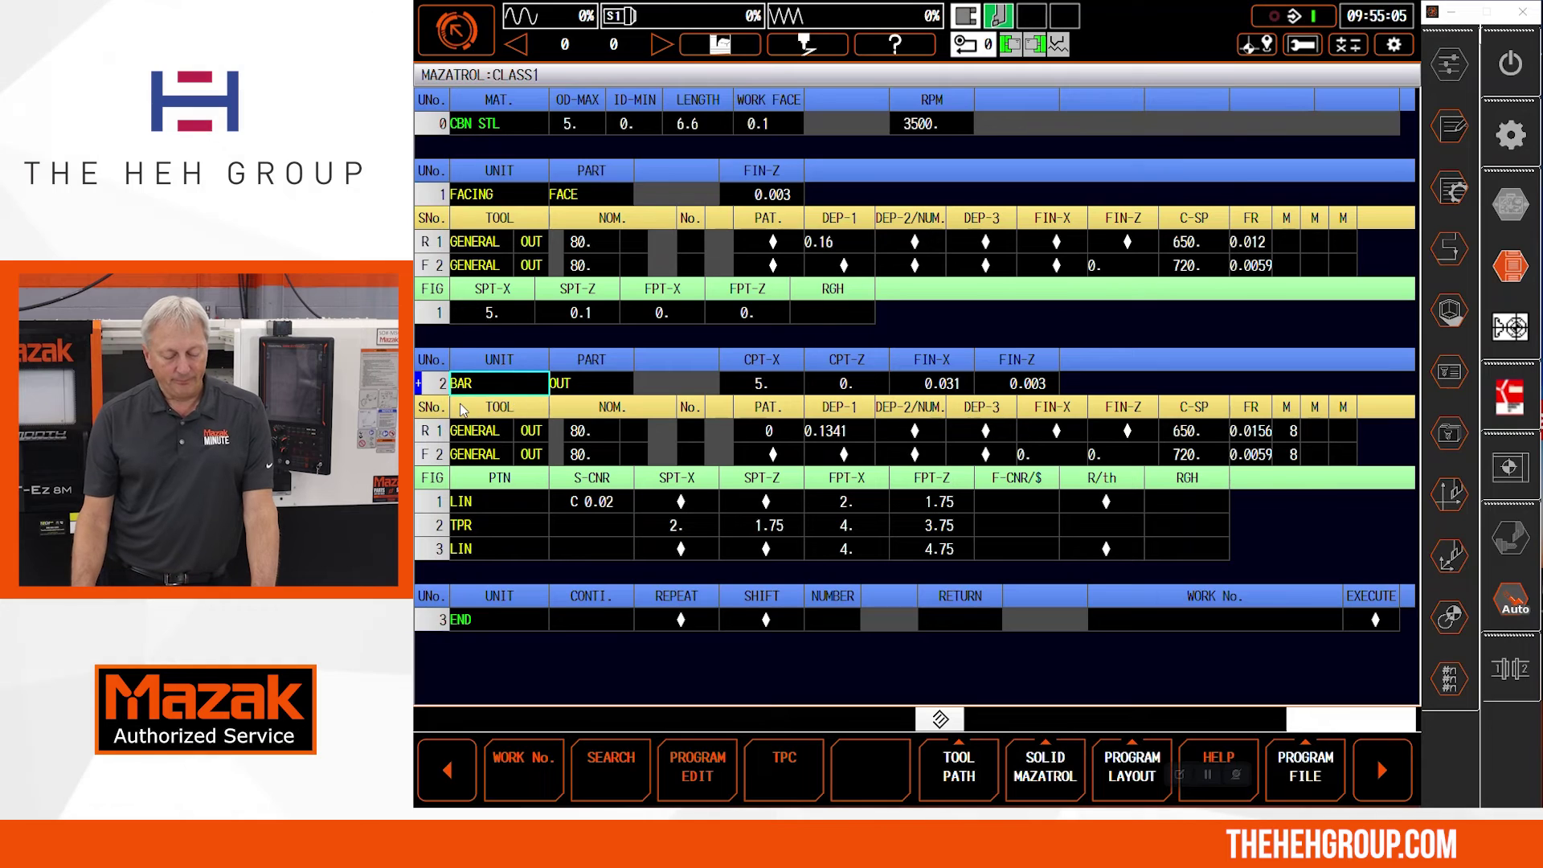
{"action": "left_click", "coordinate": [967, 776]}
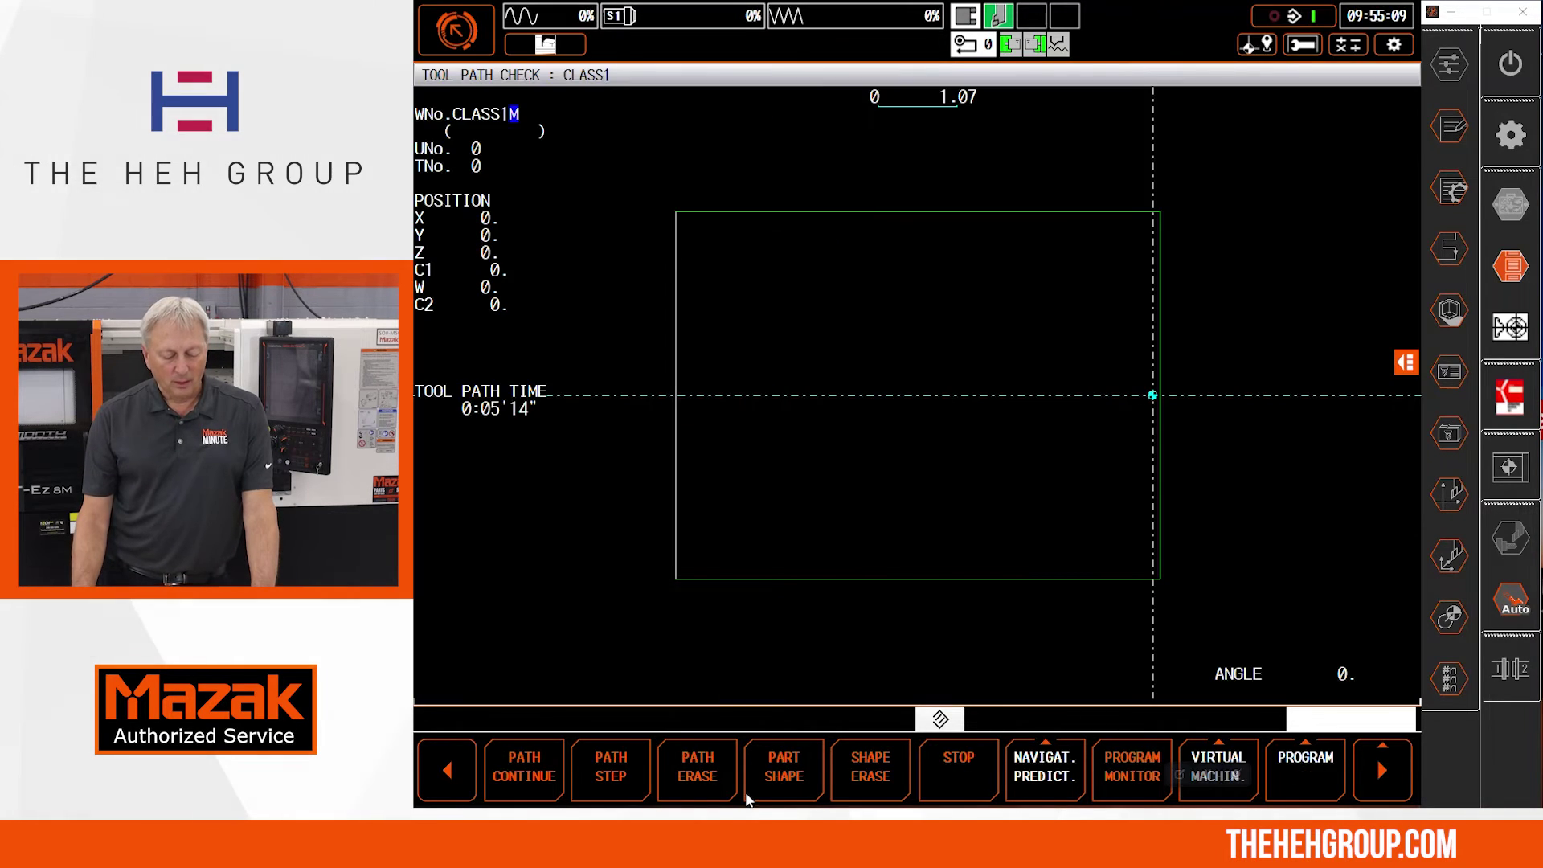
{"action": "left_click", "coordinate": [778, 784]}
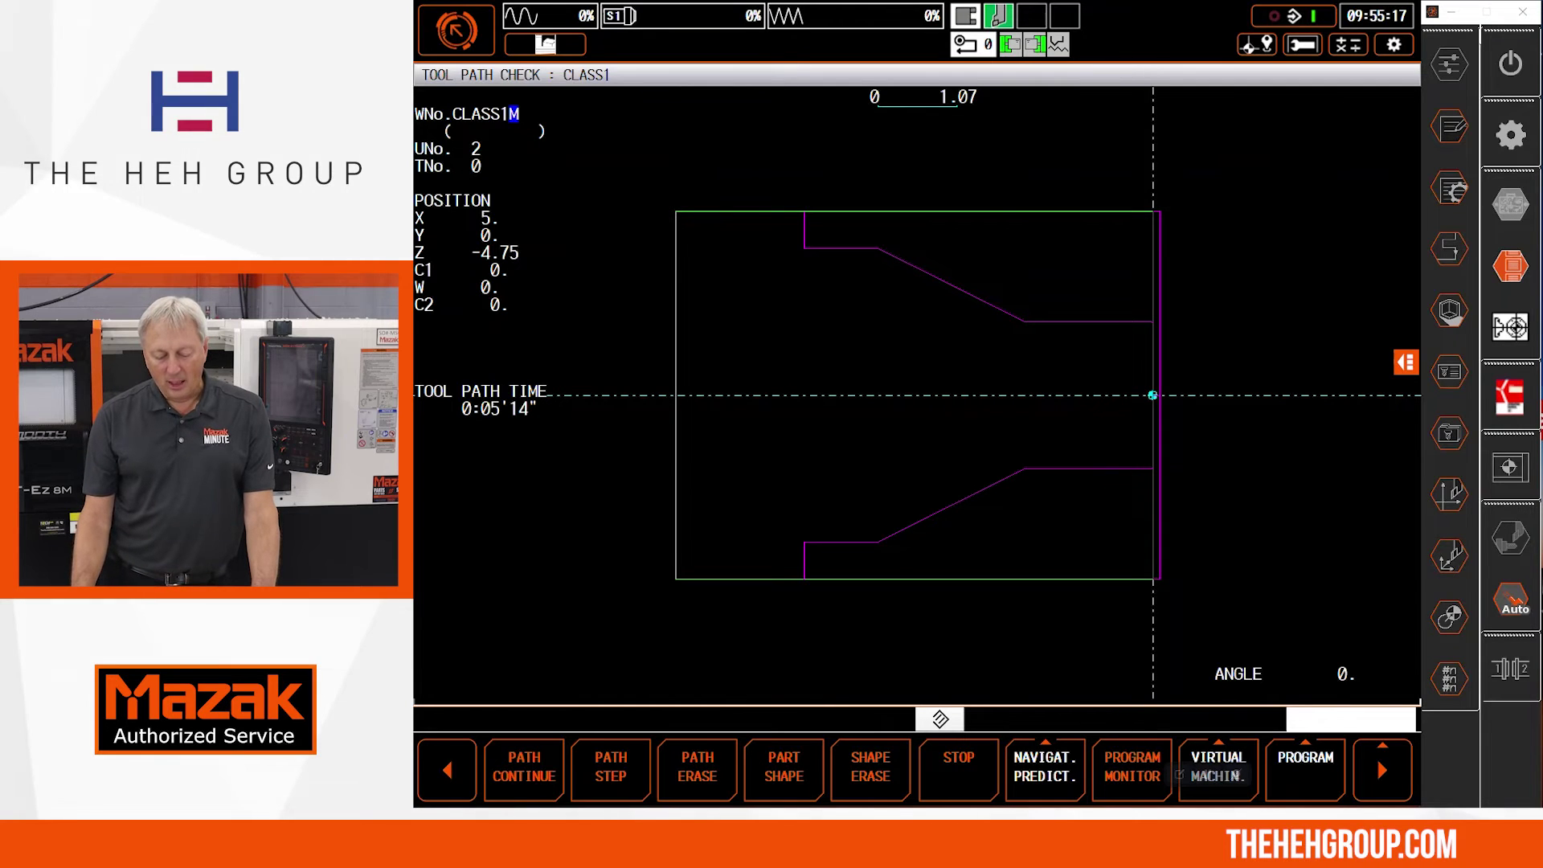
- Try to set the tool path check to restart from the BAR OUT roughing process
{"action": "left_click", "coordinate": [1382, 772]}
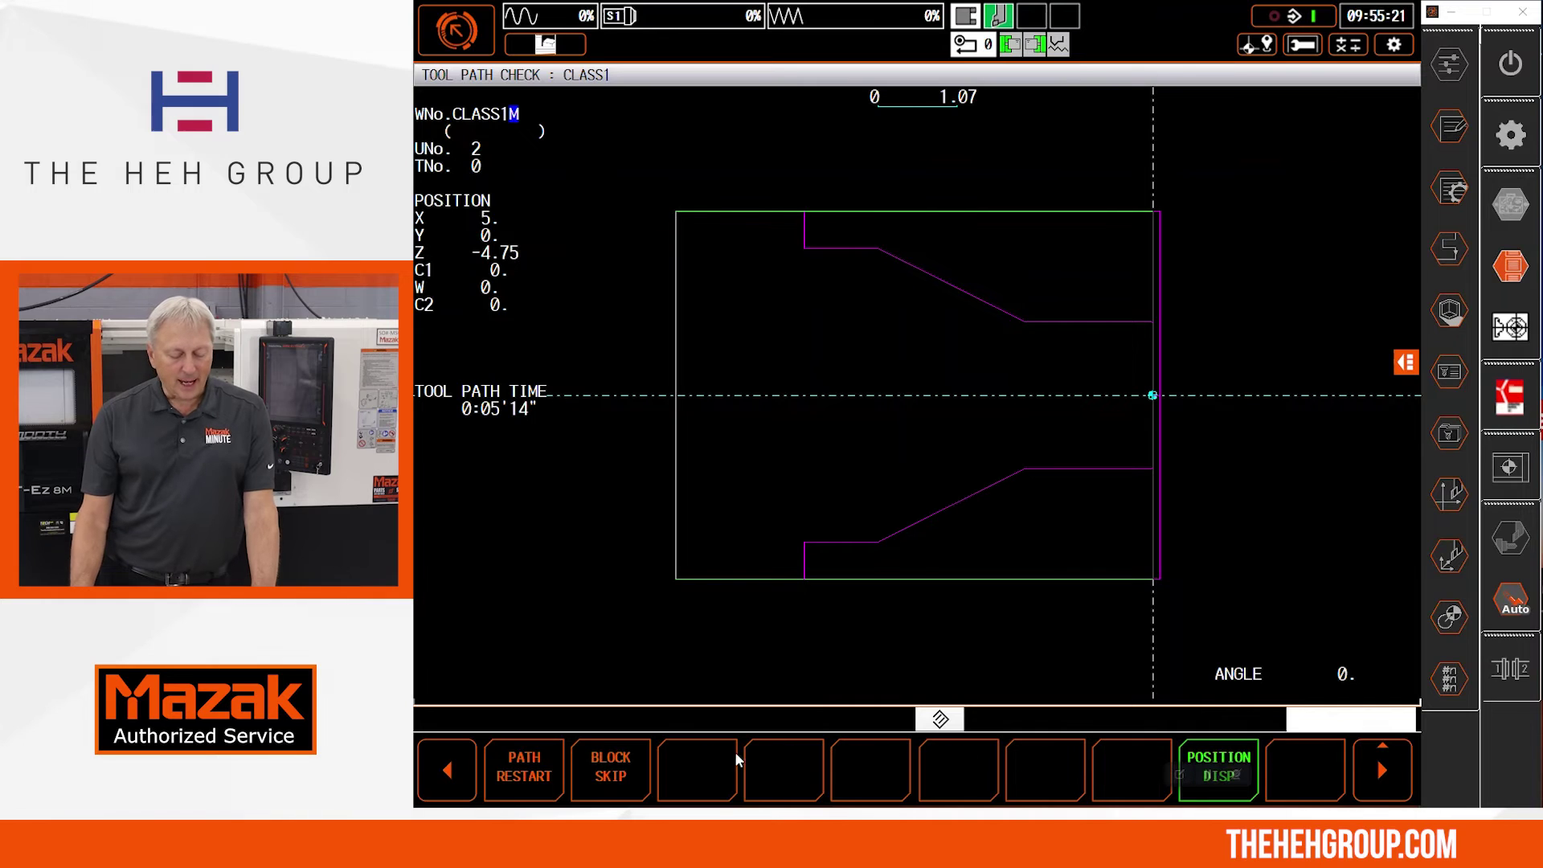
{"action": "left_click", "coordinate": [530, 773]}
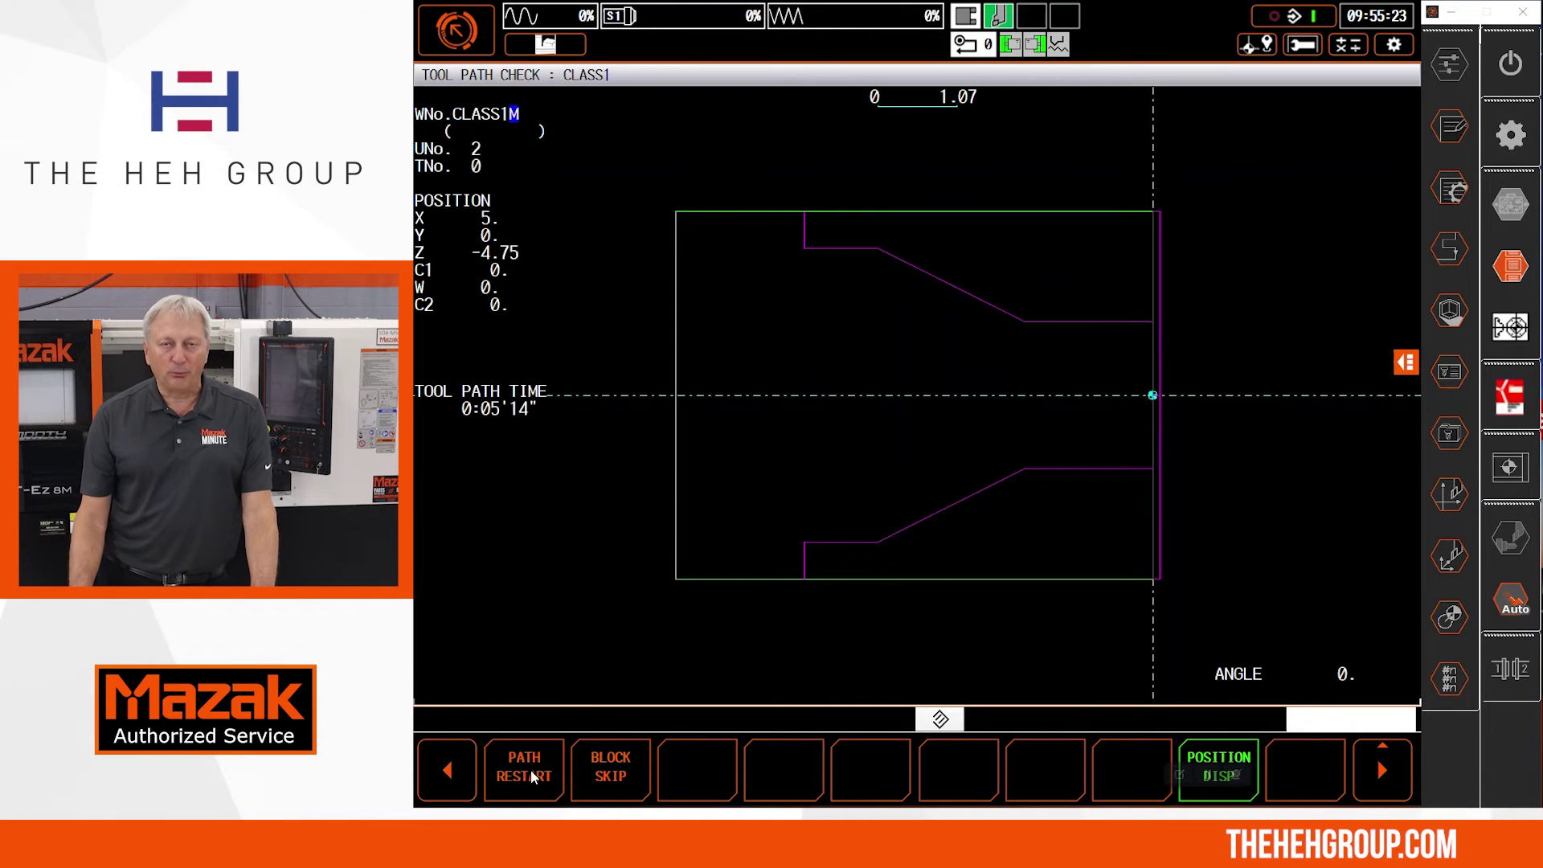
{"action": "left_click", "coordinate": [531, 775]}
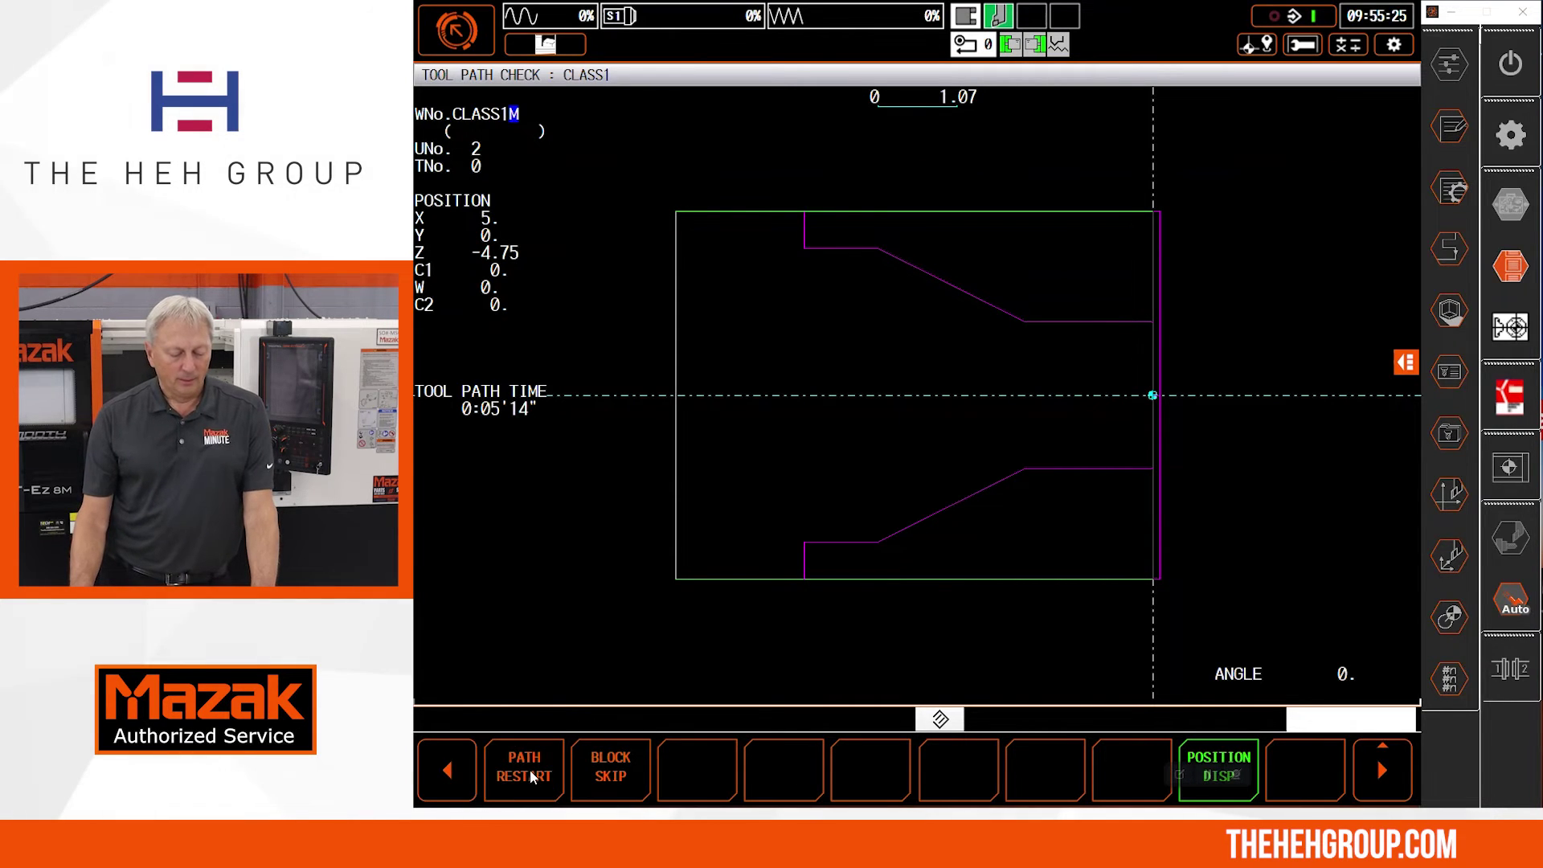
{"action": "left_click", "coordinate": [530, 773]}
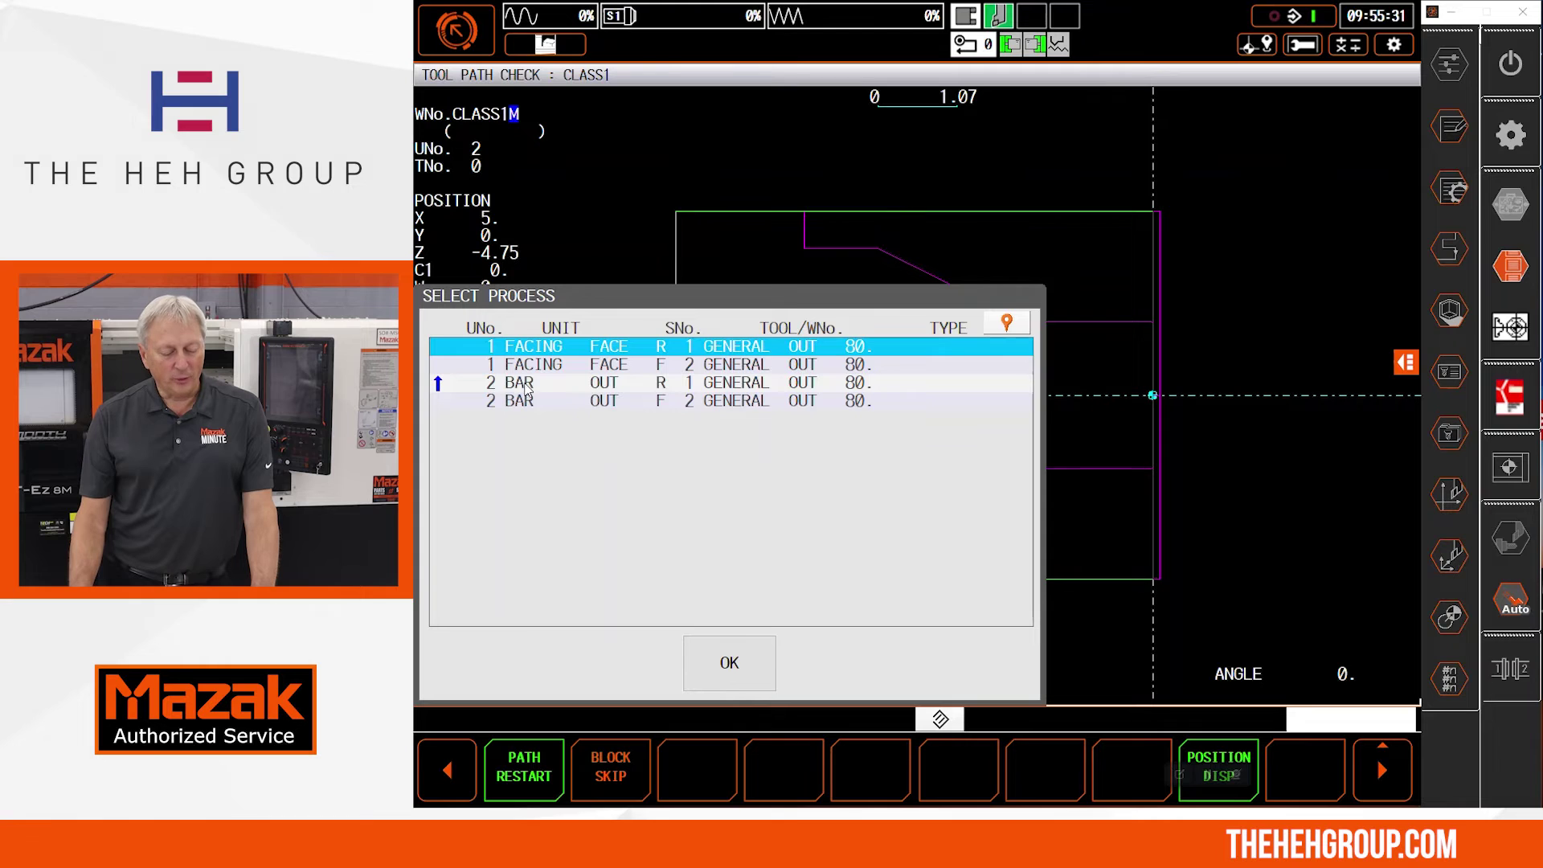
{"action": "left_click", "coordinate": [649, 384]}
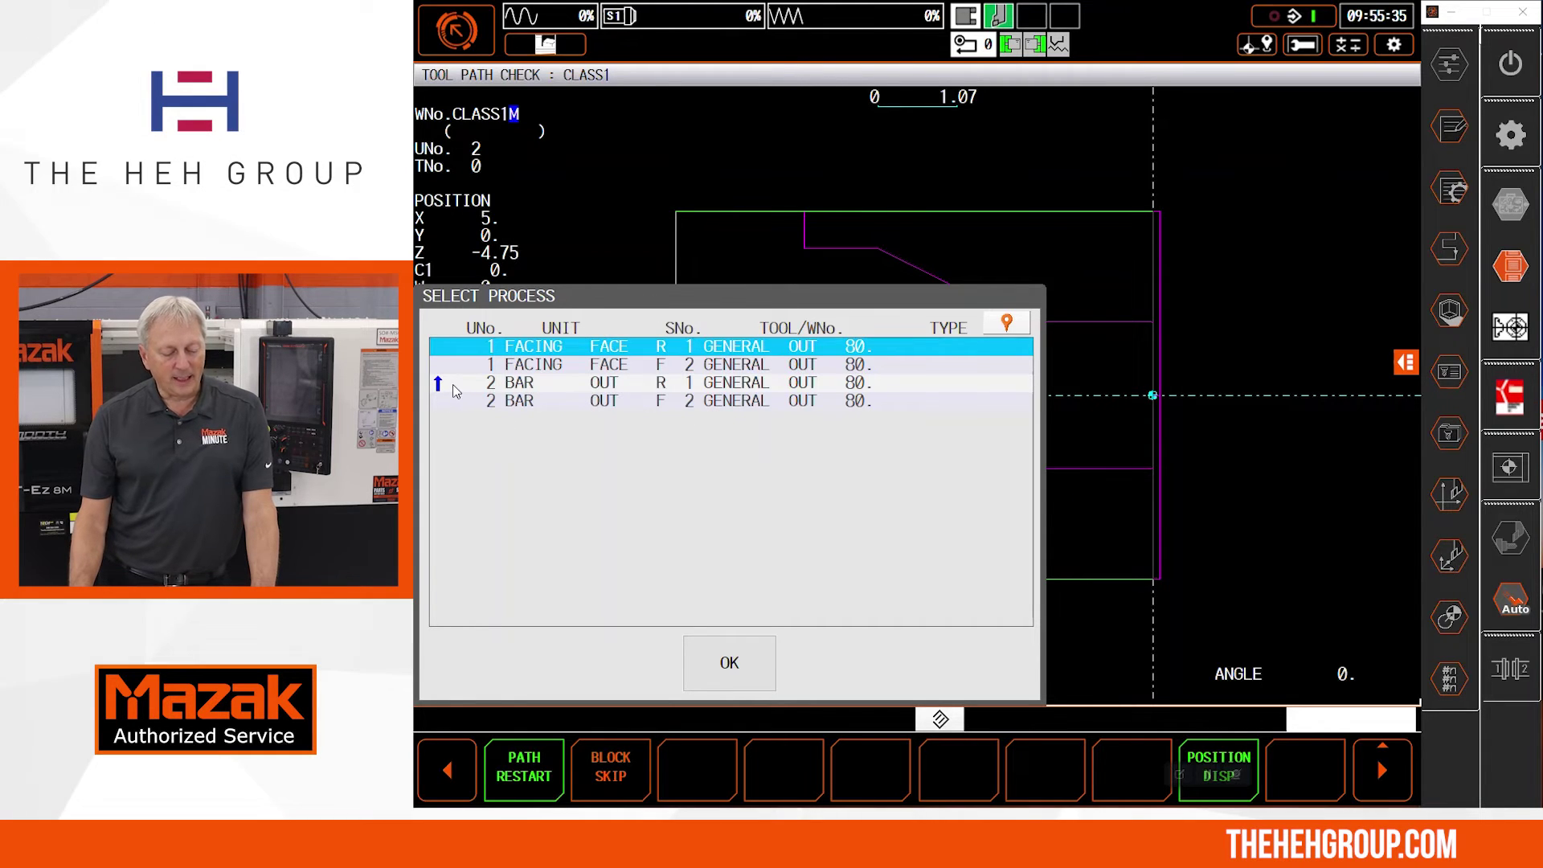
{"action": "left_click", "coordinate": [452, 385]}
{"action": "left_click", "coordinate": [451, 384]}
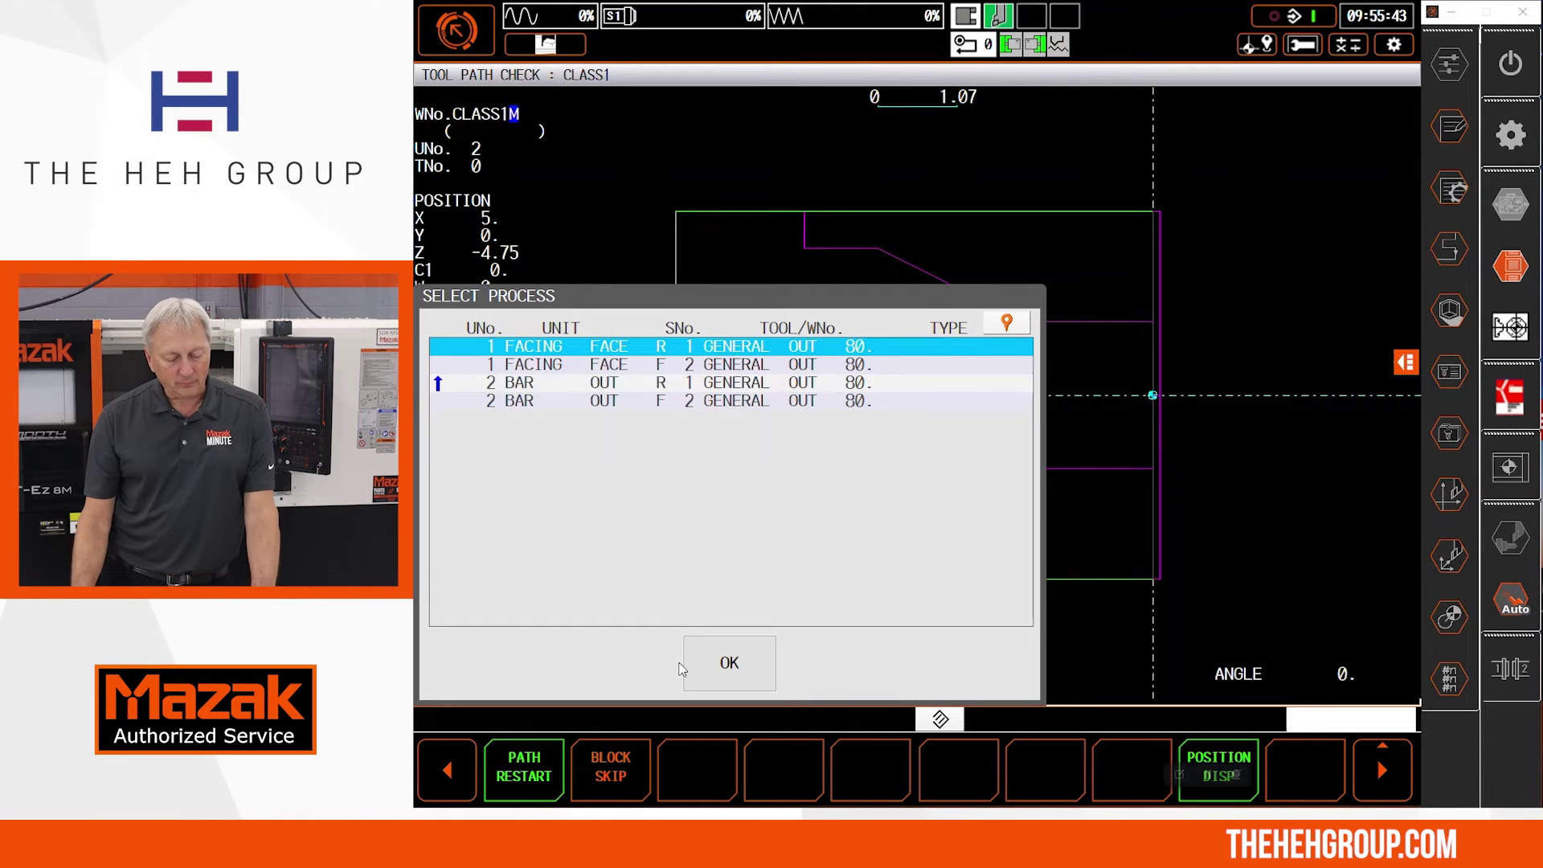
{"action": "left_click", "coordinate": [727, 665]}
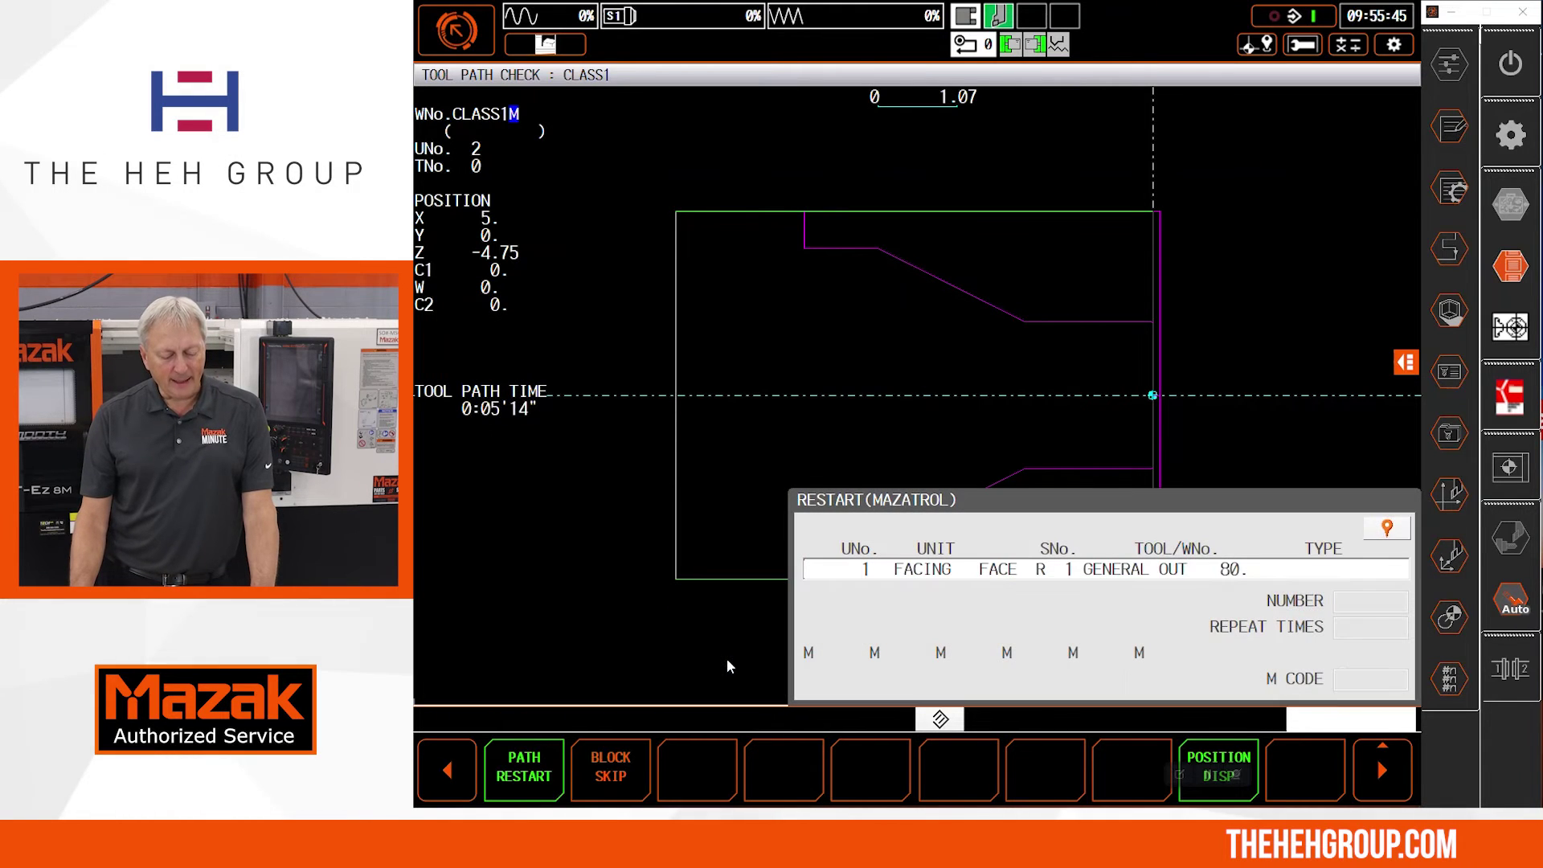
{"action": "left_click", "coordinate": [1380, 774]}
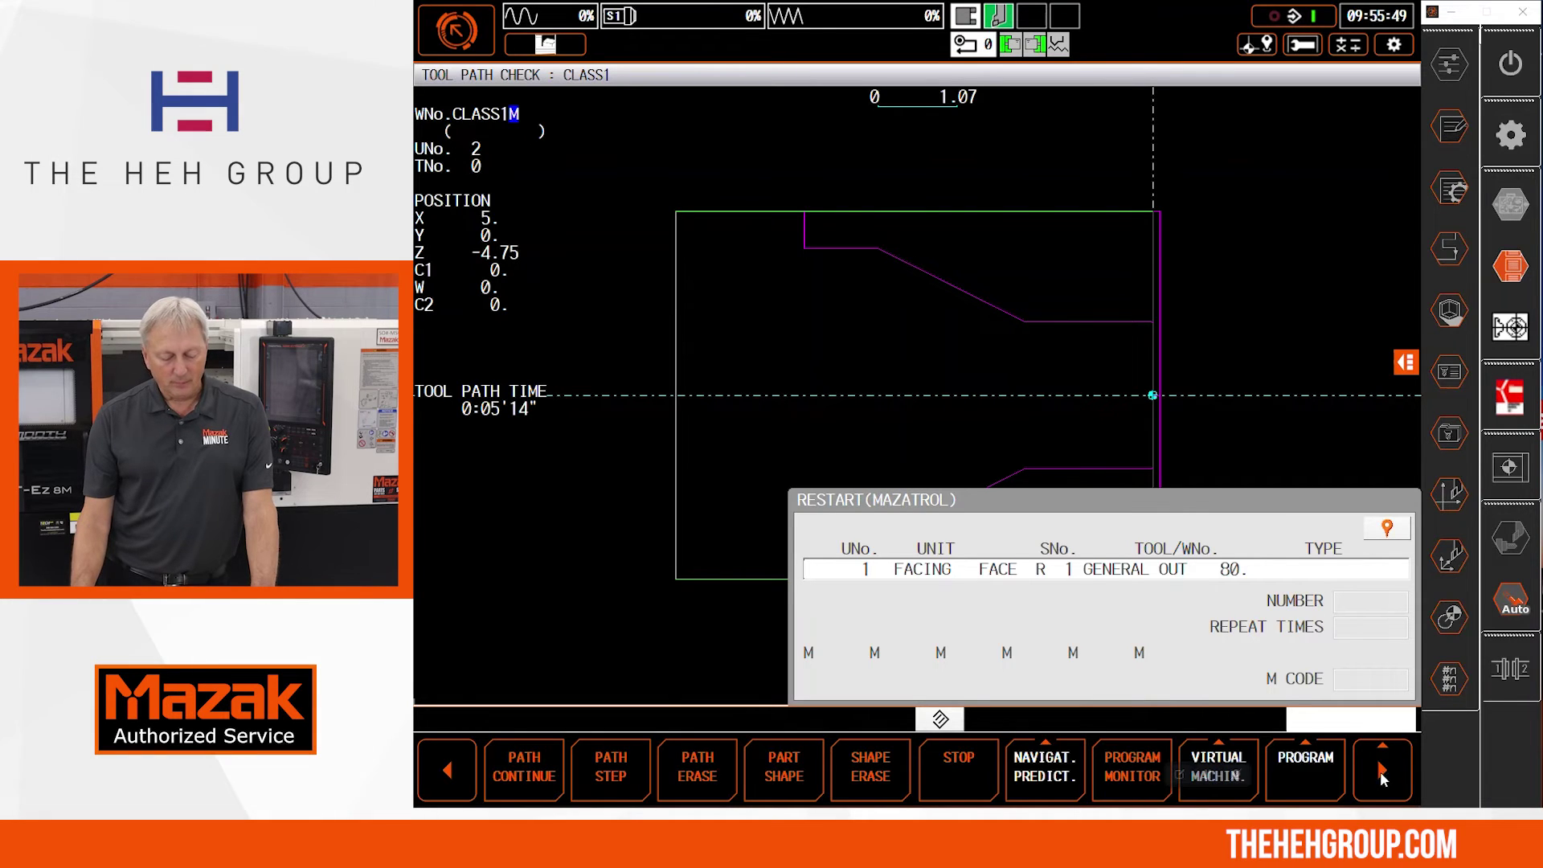
- Step through the roughing tool path of the FACING unit
{"action": "left_click", "coordinate": [610, 776]}
{"action": "left_click", "coordinate": [609, 775]}
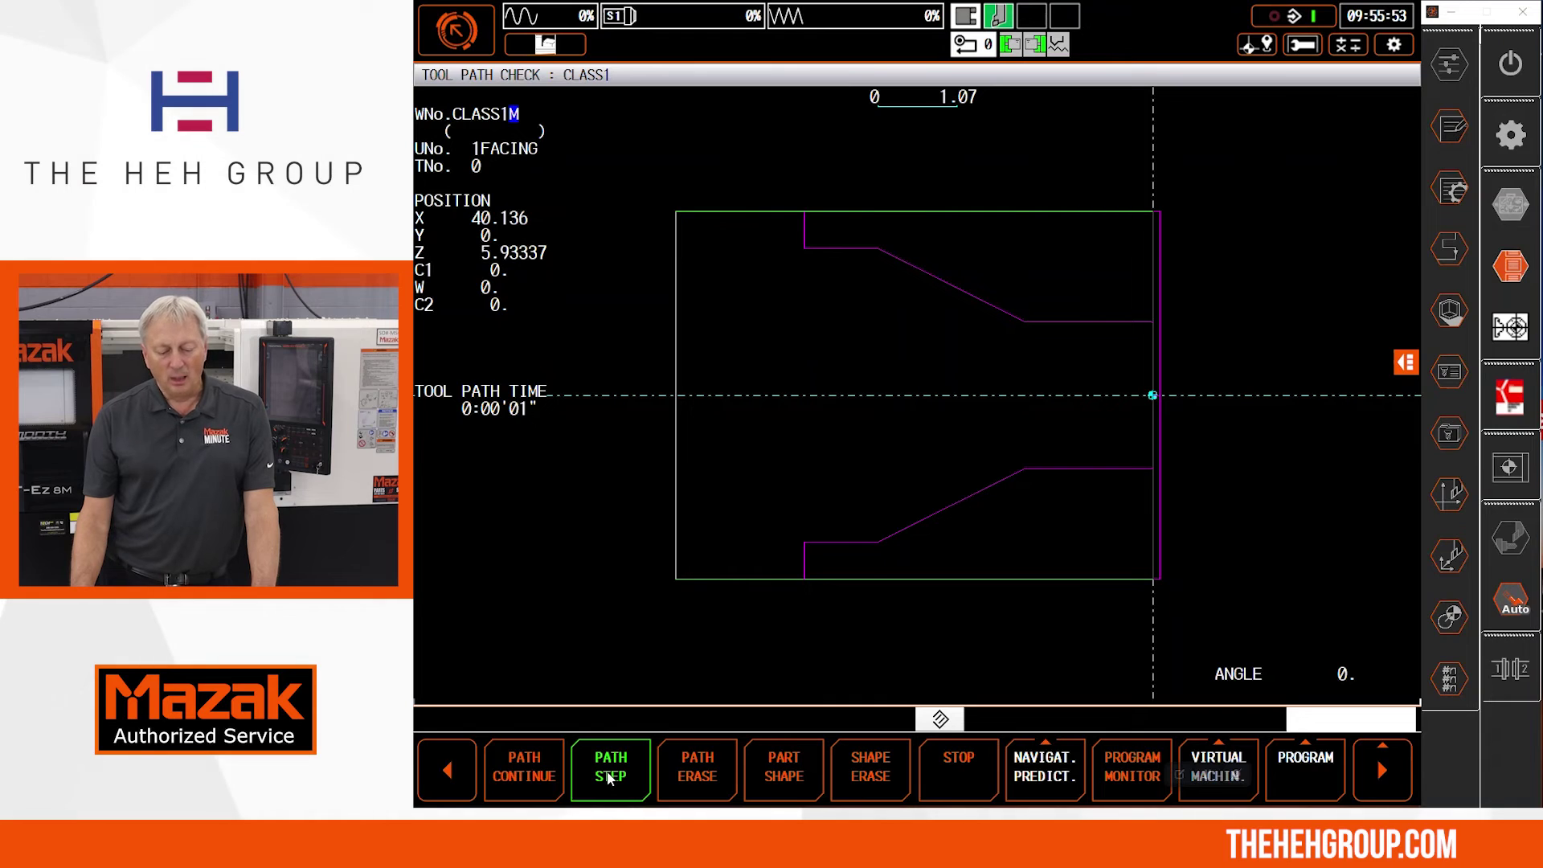
{"action": "left_click", "coordinate": [609, 775]}
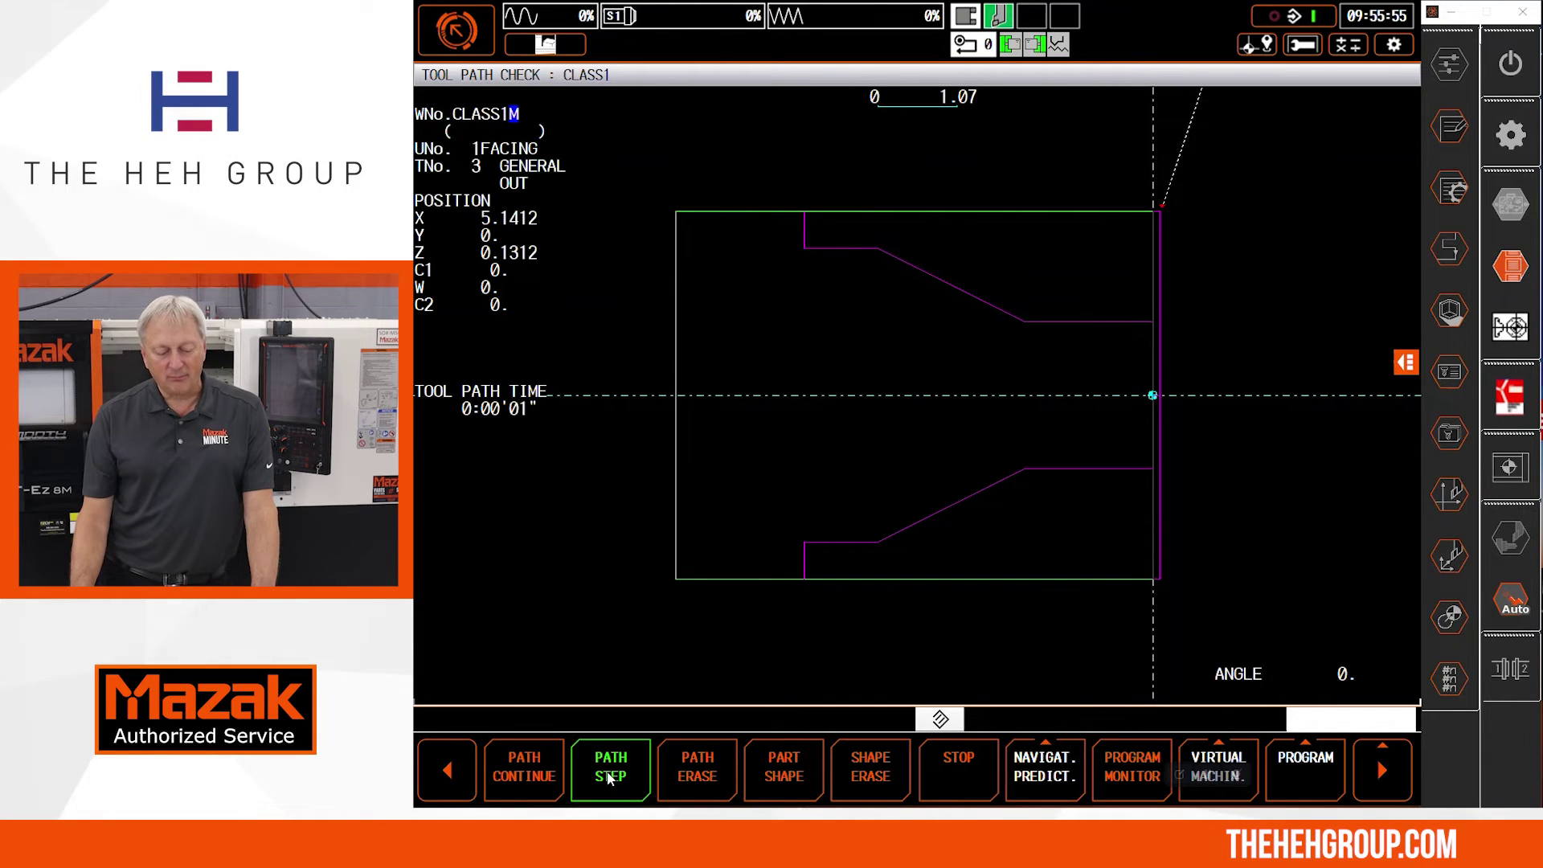
{"action": "left_click", "coordinate": [609, 776]}
{"action": "left_click", "coordinate": [610, 776]}
{"action": "left_click", "coordinate": [609, 776]}
{"action": "left_click", "coordinate": [609, 776]}
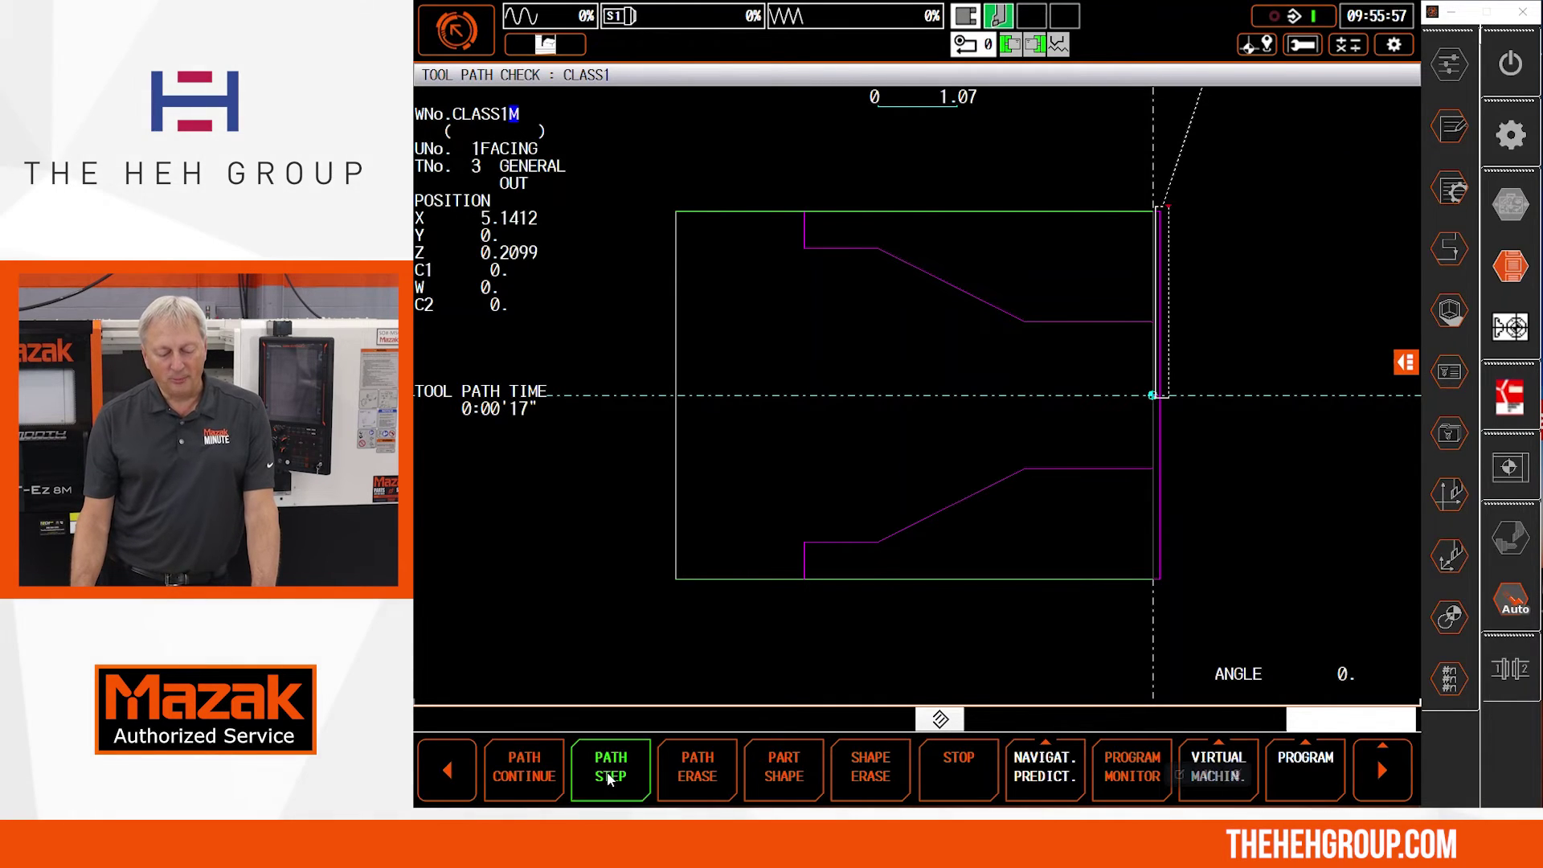
{"action": "left_click", "coordinate": [609, 776]}
{"action": "left_click", "coordinate": [609, 775]}
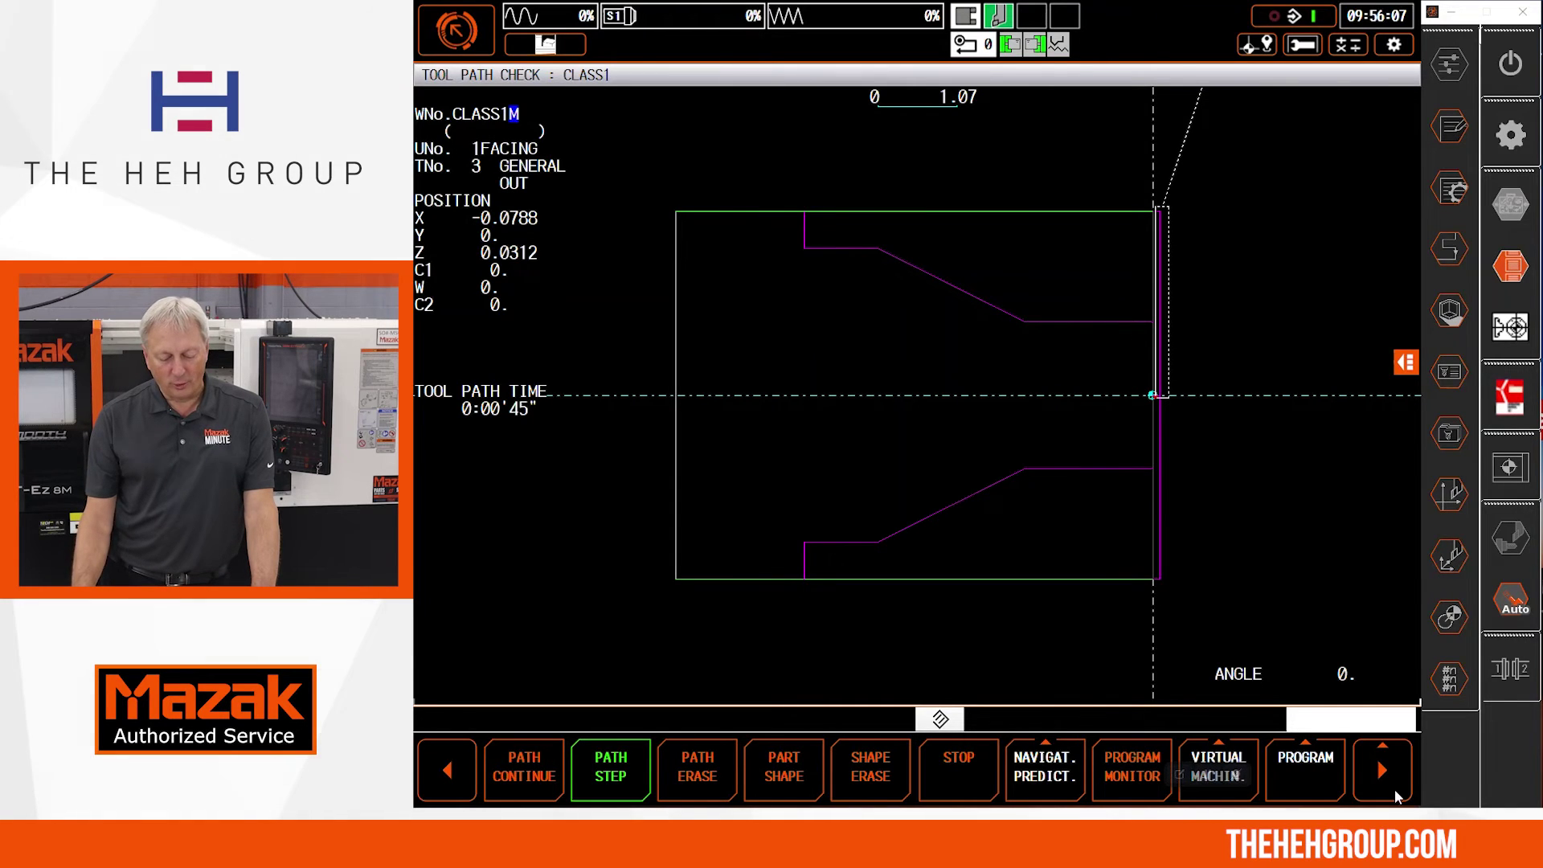
- Reopen the tool path check for a fresh start and display the part shape again
{"action": "left_click", "coordinate": [1254, 777]}
{"action": "left_click", "coordinate": [972, 784]}
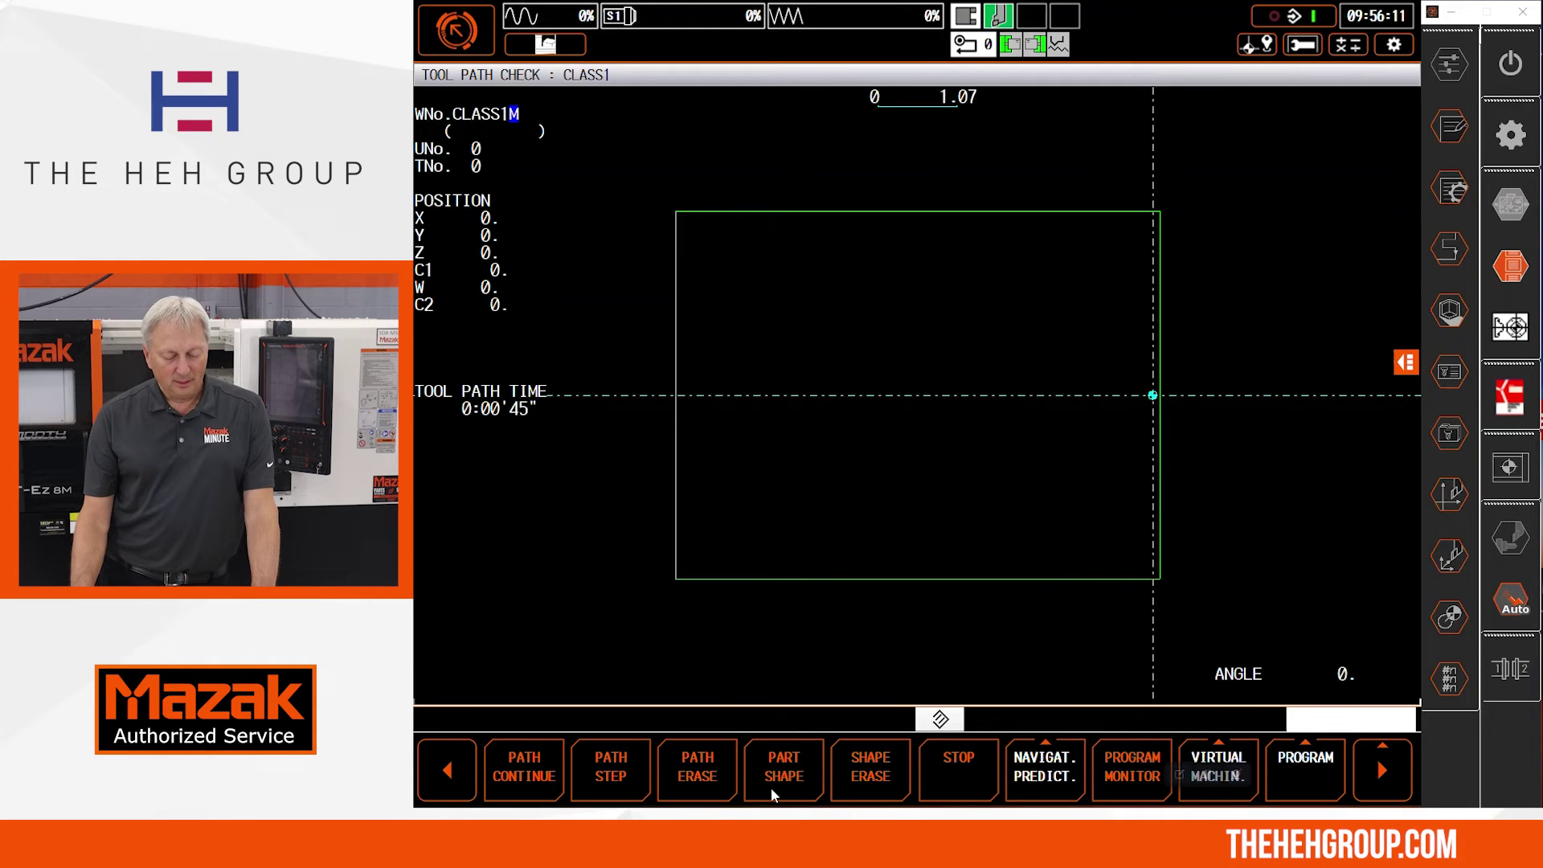
{"action": "left_click", "coordinate": [778, 788]}
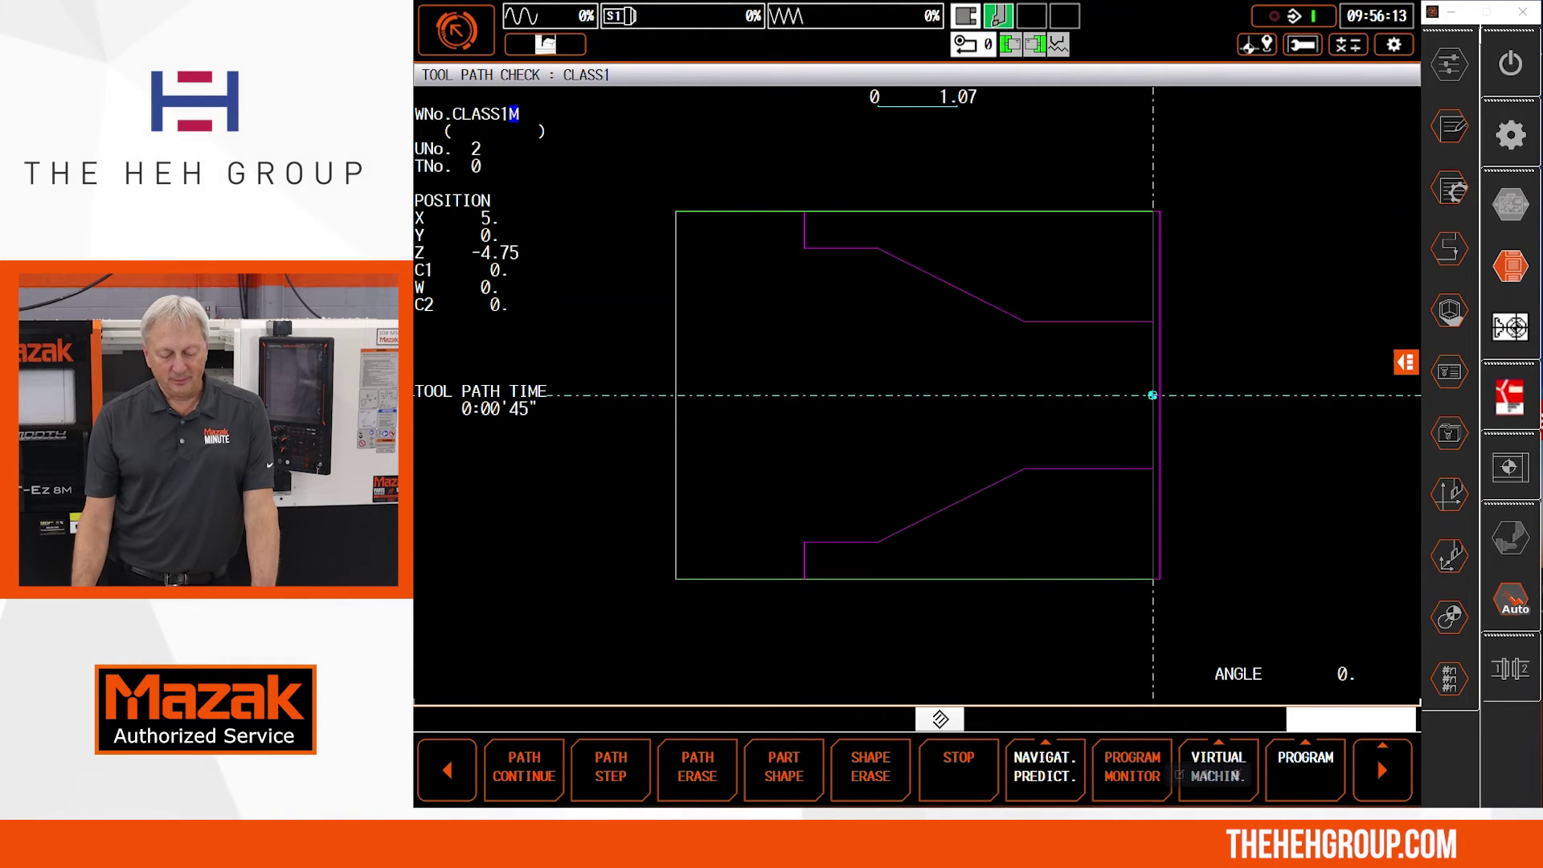
- Set the path restart to the roughing process R 1 of unit 2, BAR OUT
{"action": "left_click", "coordinate": [1403, 773]}
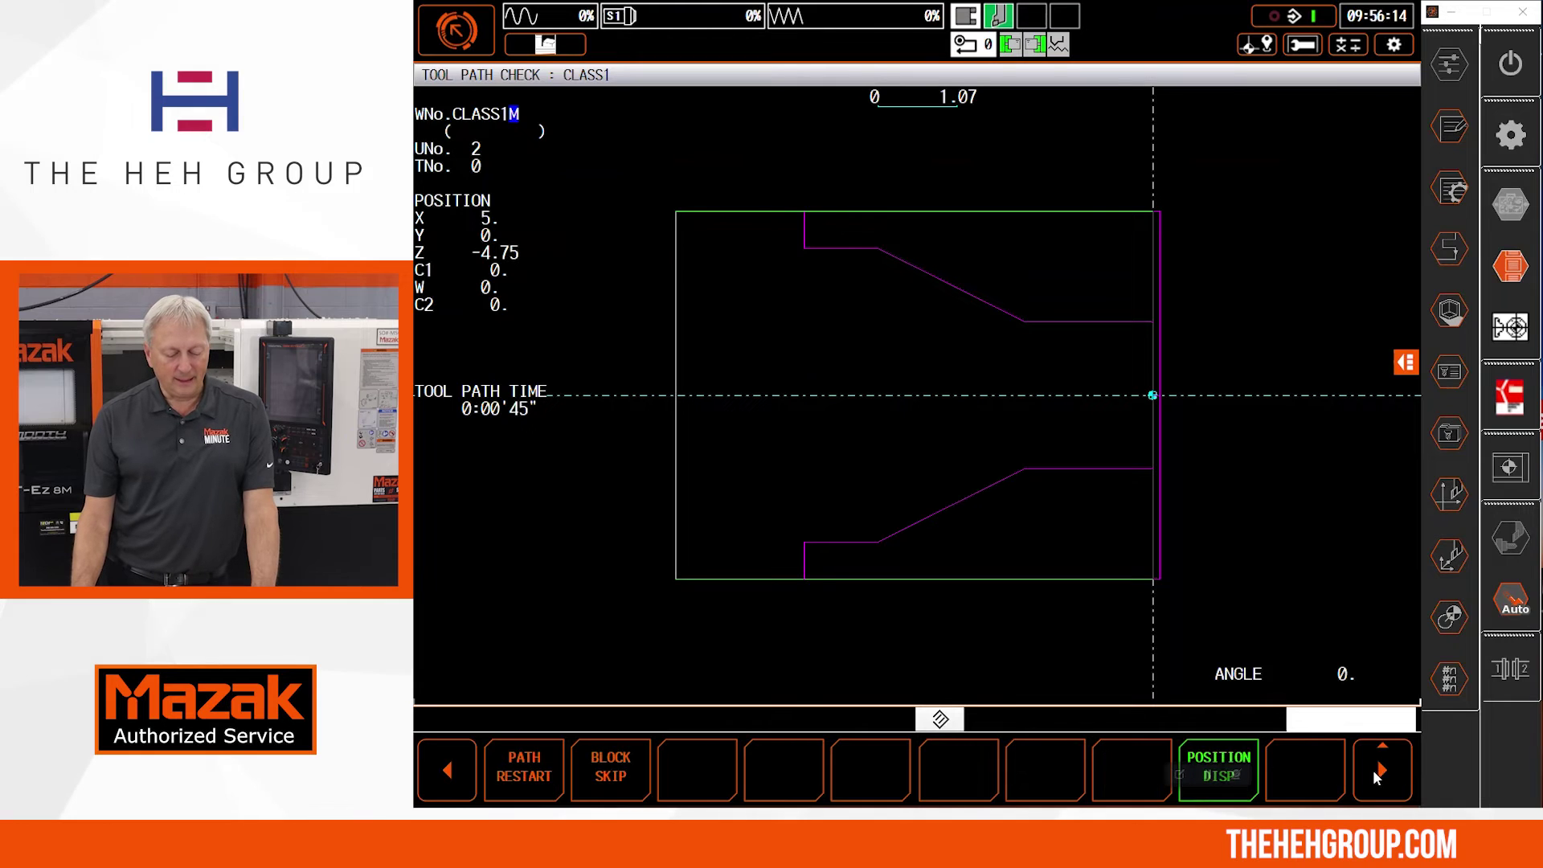
{"action": "left_click", "coordinate": [505, 780]}
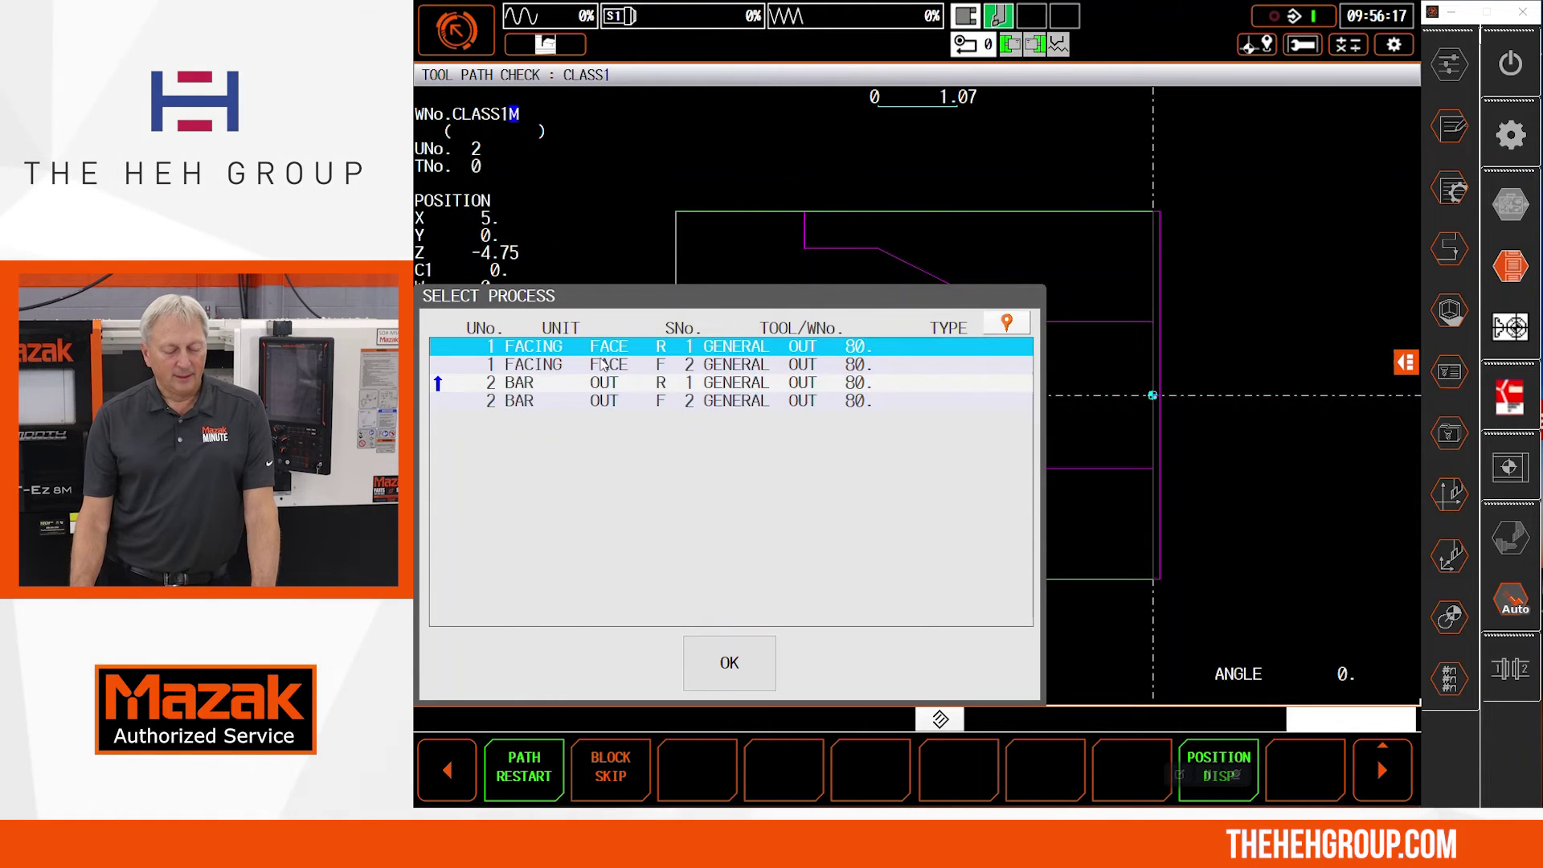
{"action": "left_click", "coordinate": [544, 385]}
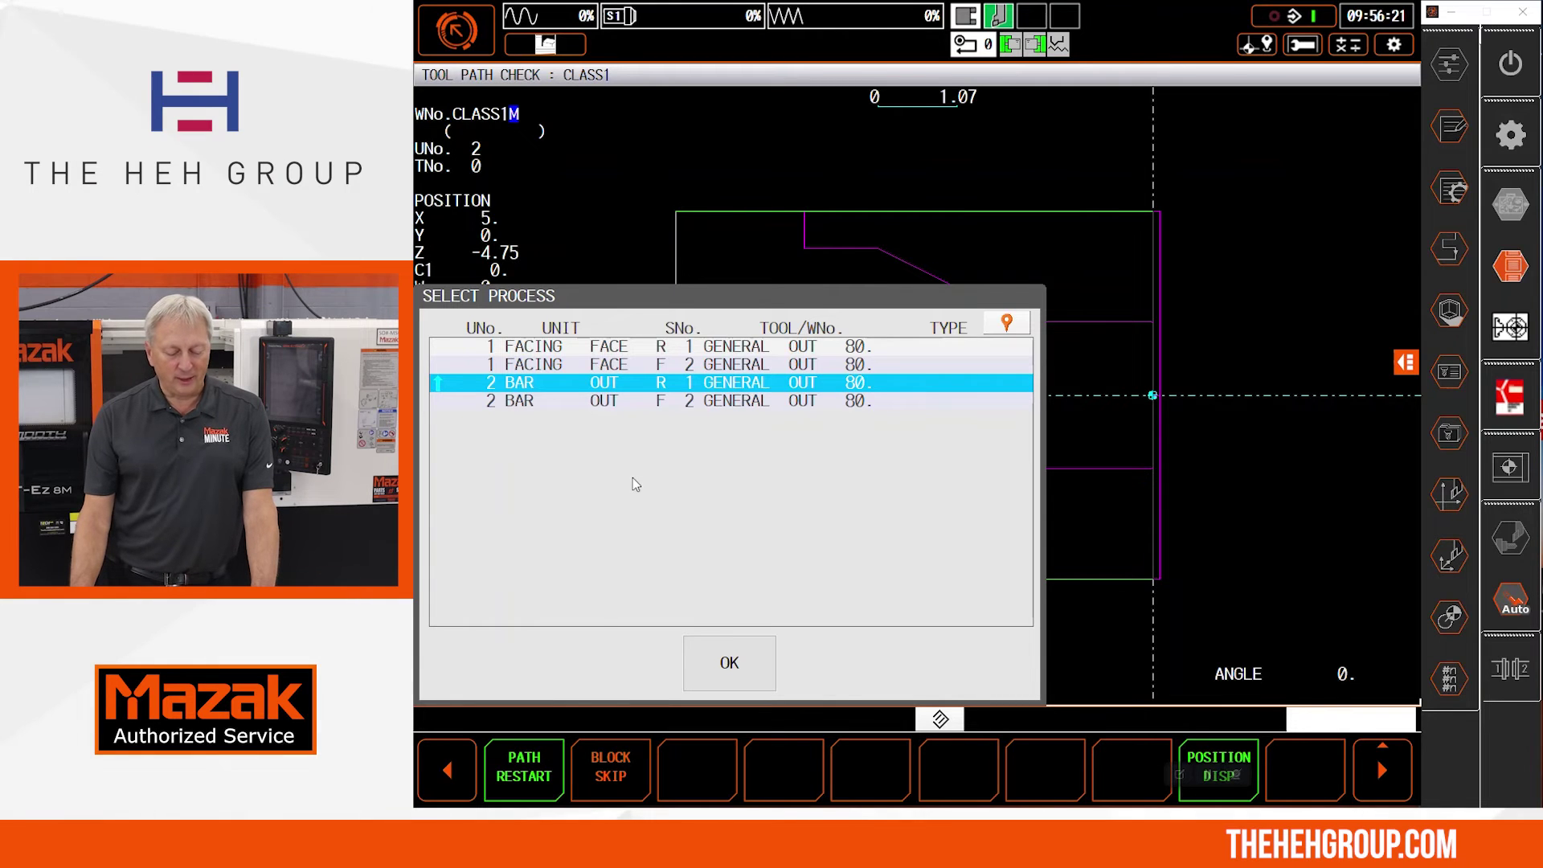
{"action": "left_click", "coordinate": [718, 674]}
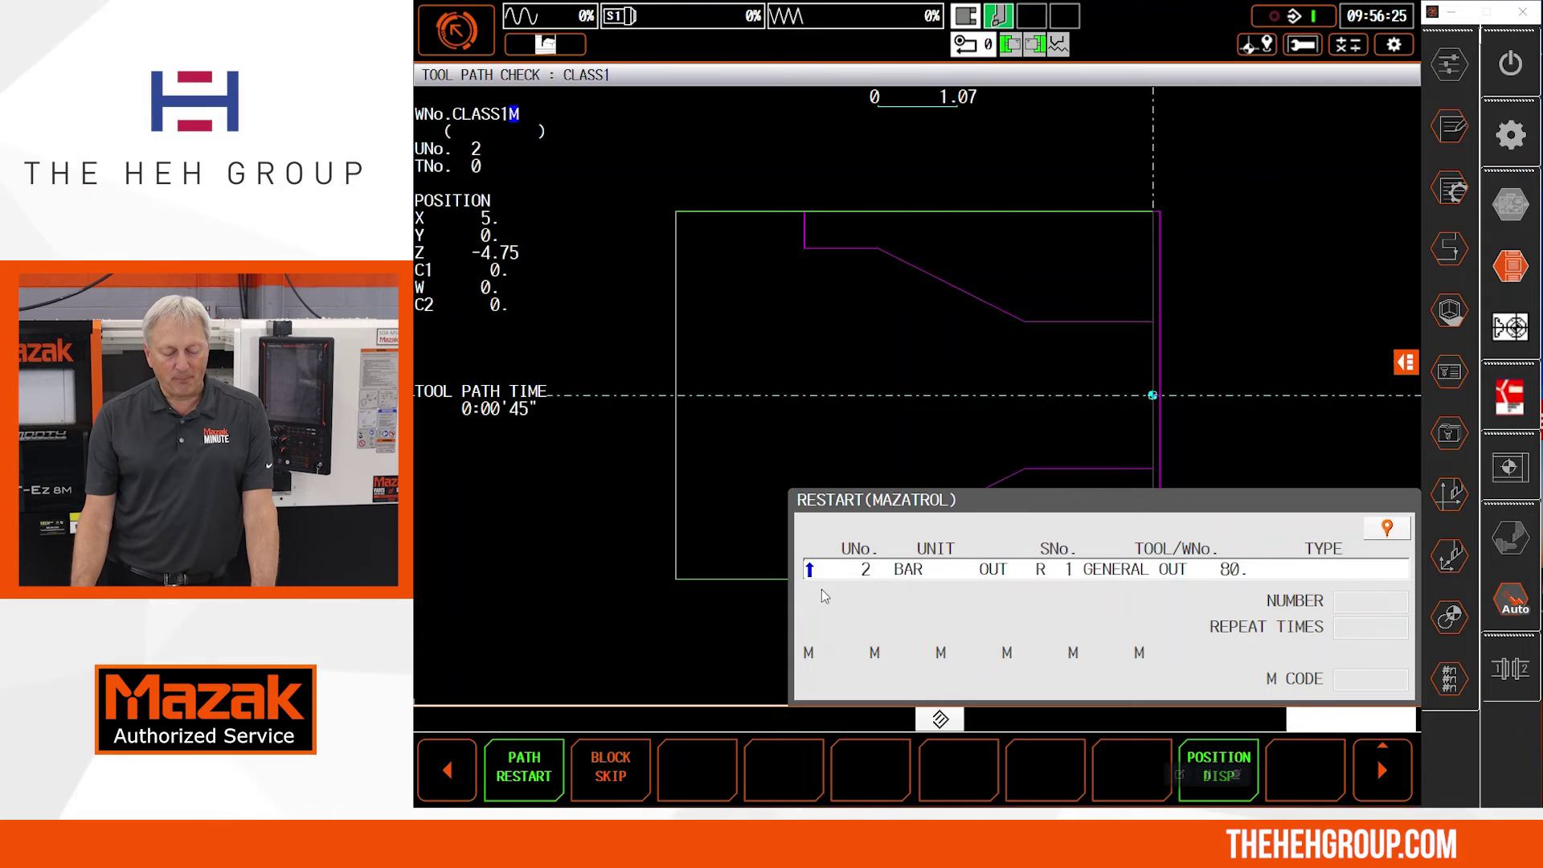
{"action": "left_click", "coordinate": [1384, 771]}
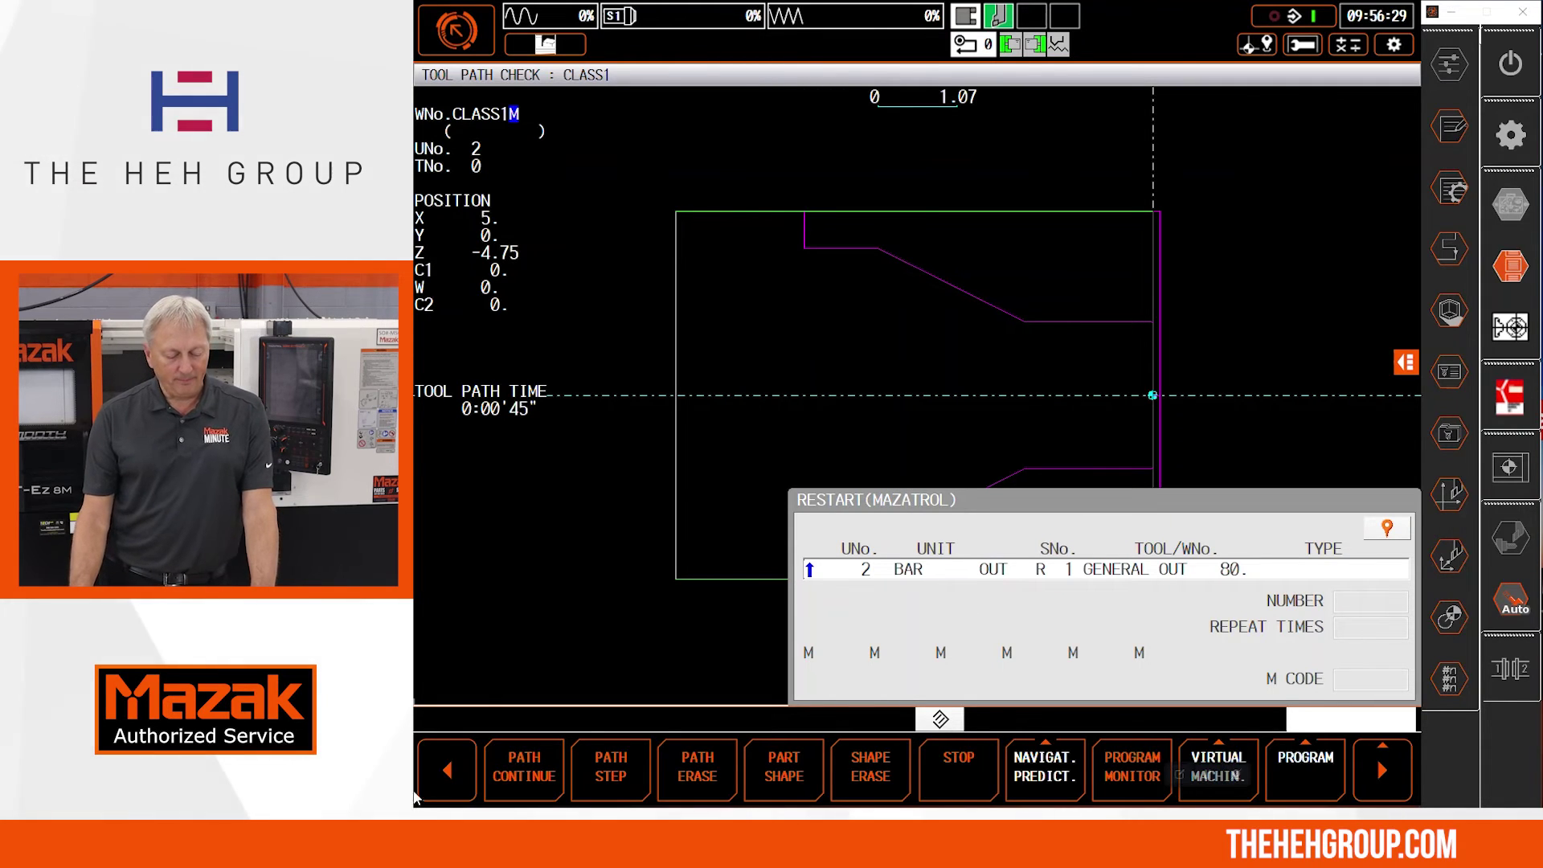
- Step the BAR roughing path to its first approach point and examine that position relative to the workpiece
{"action": "left_click", "coordinate": [613, 770]}
{"action": "left_click", "coordinate": [613, 773]}
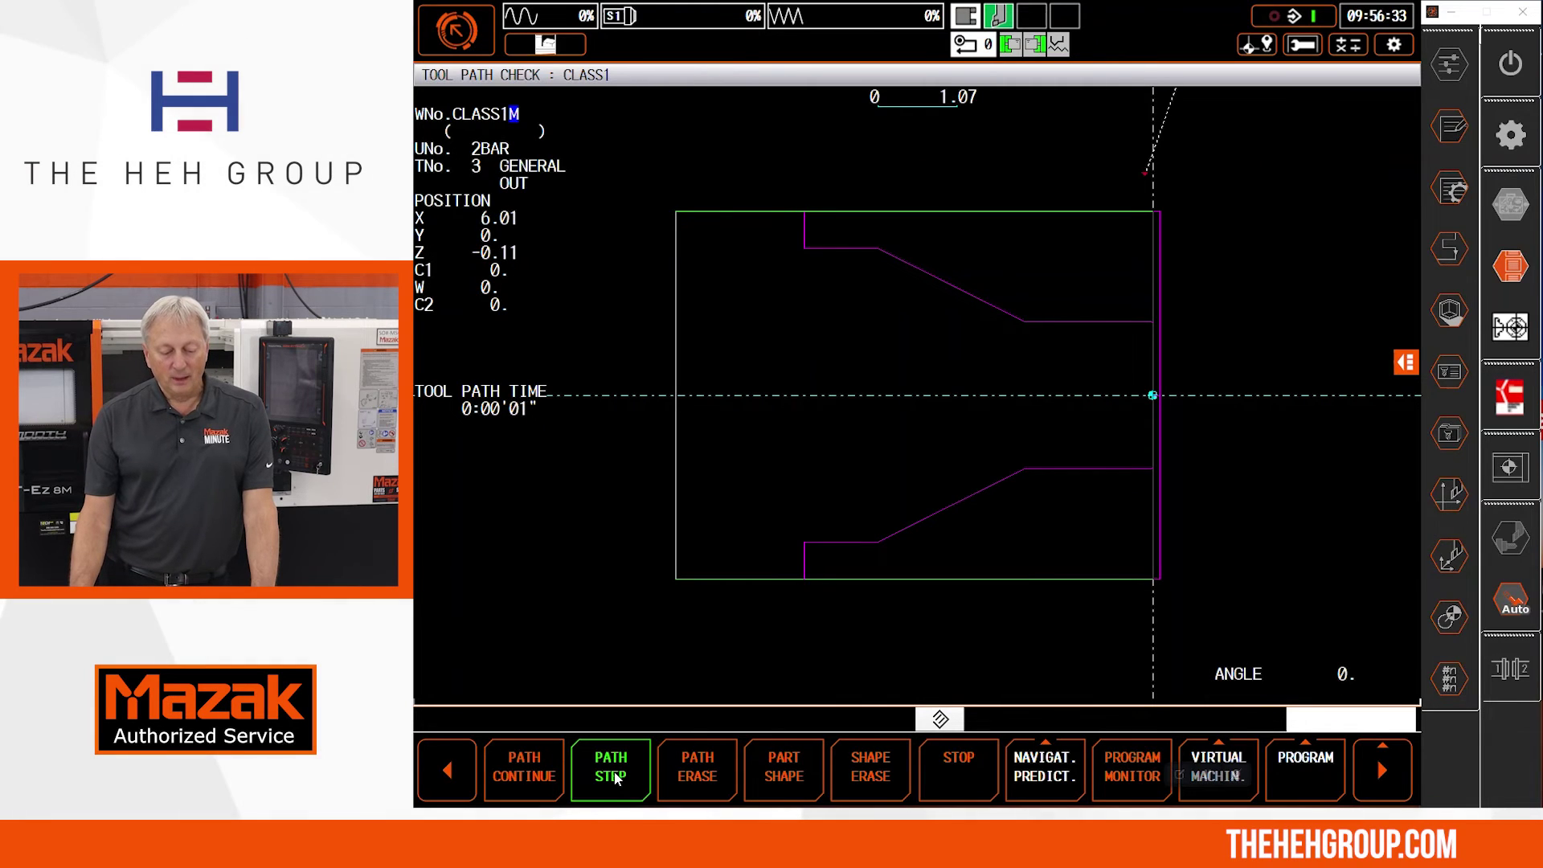
{"action": "left_click", "coordinate": [1147, 182]}
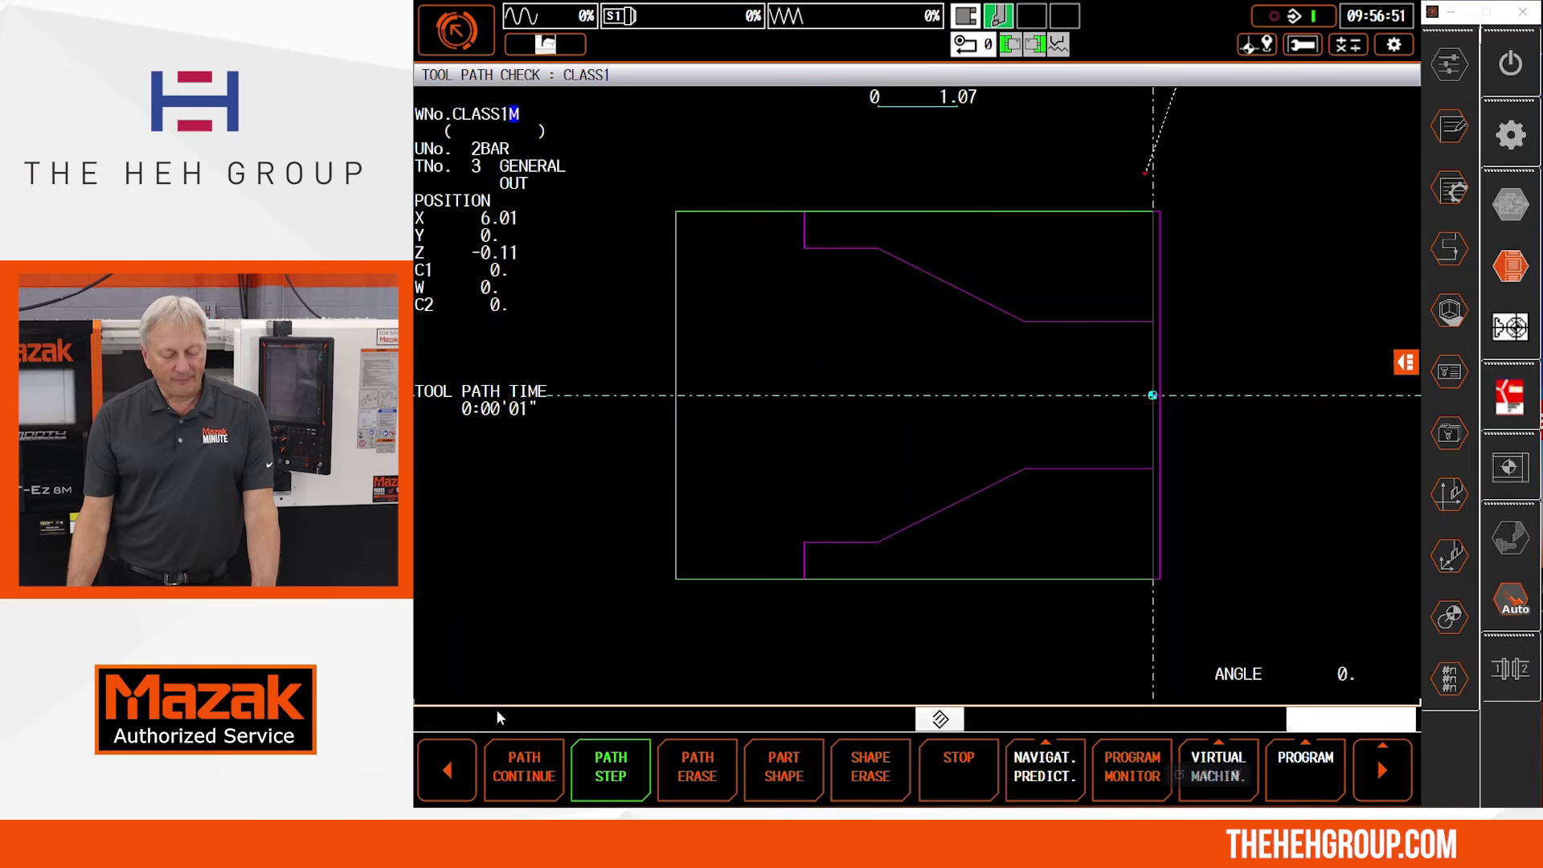
- Step the BAR roughing path from the approach point to its next point, examine the move, and return to the program
{"action": "left_click", "coordinate": [606, 767]}
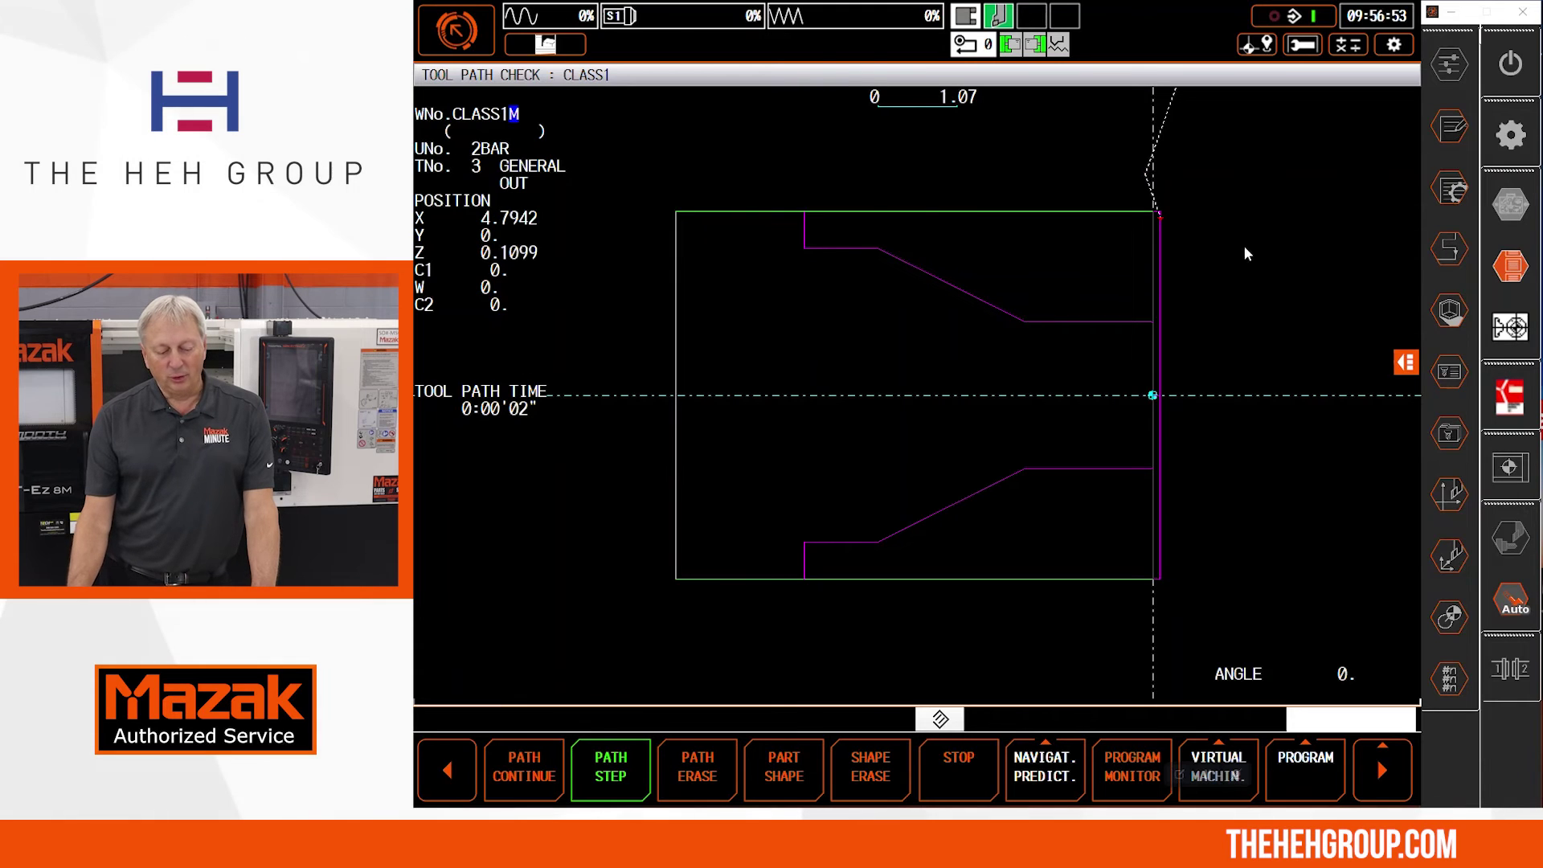
{"action": "left_click", "coordinate": [1165, 184]}
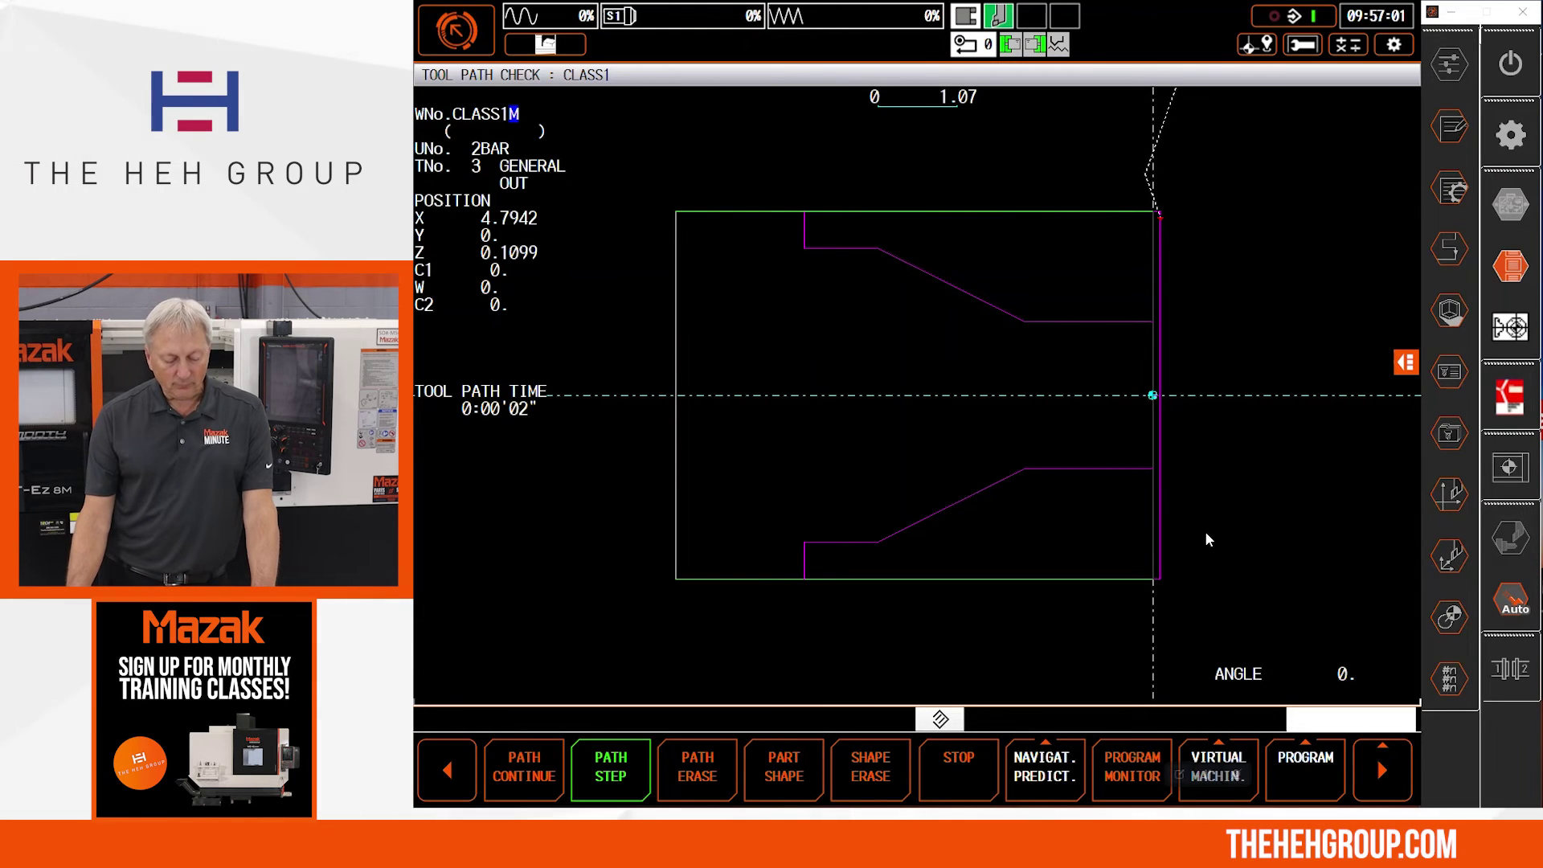
{"action": "left_click", "coordinate": [1304, 783]}
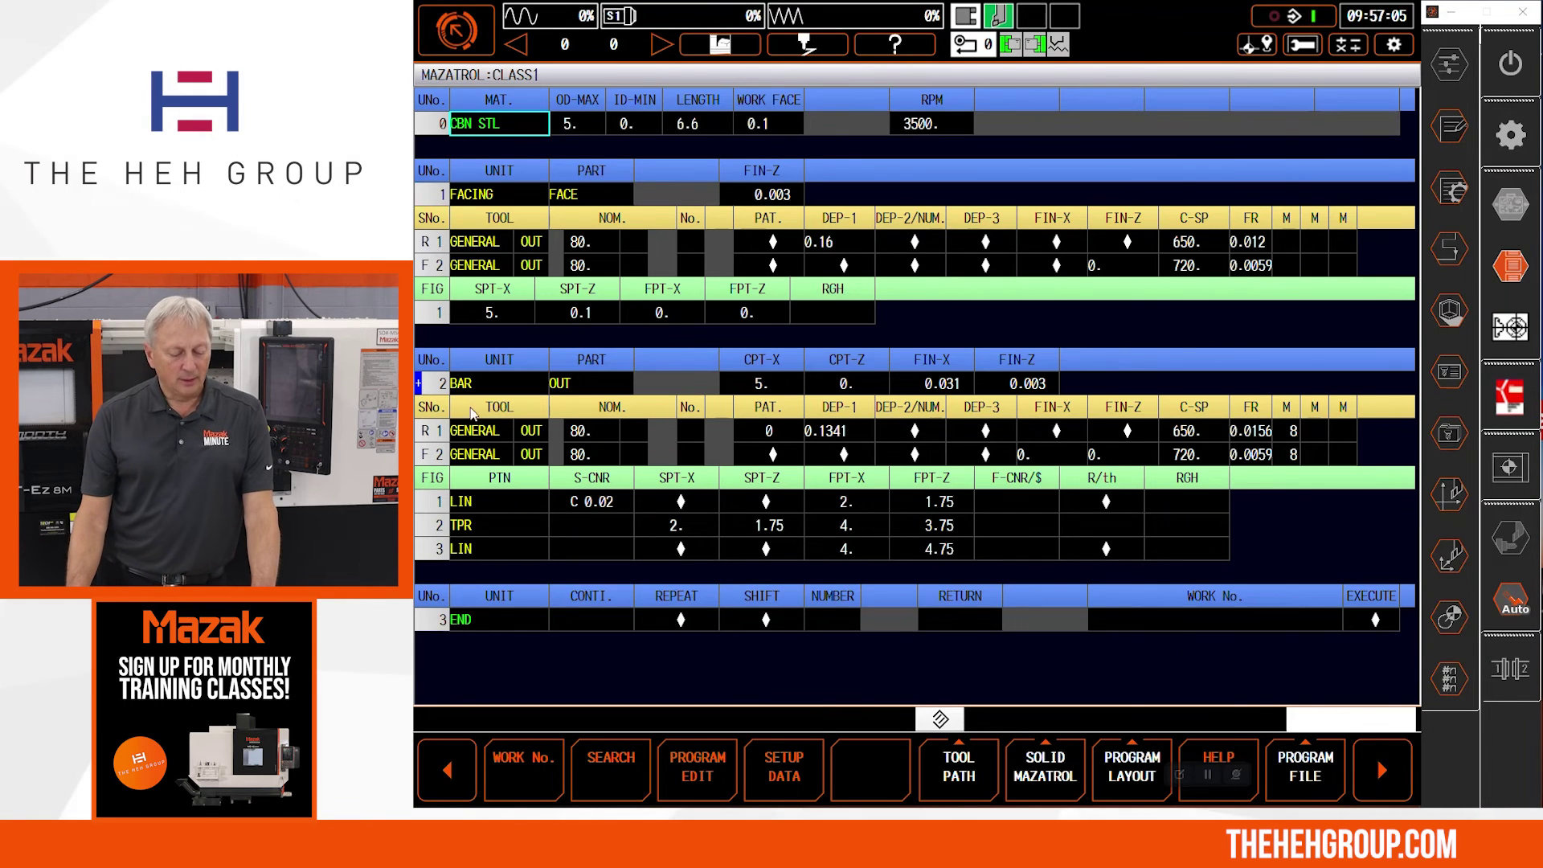
- In the BAR unit's roughing TPC data, set the first approach relay point's Z to -0.11 and finish the TPC entry
{"action": "left_click", "coordinate": [682, 777]}
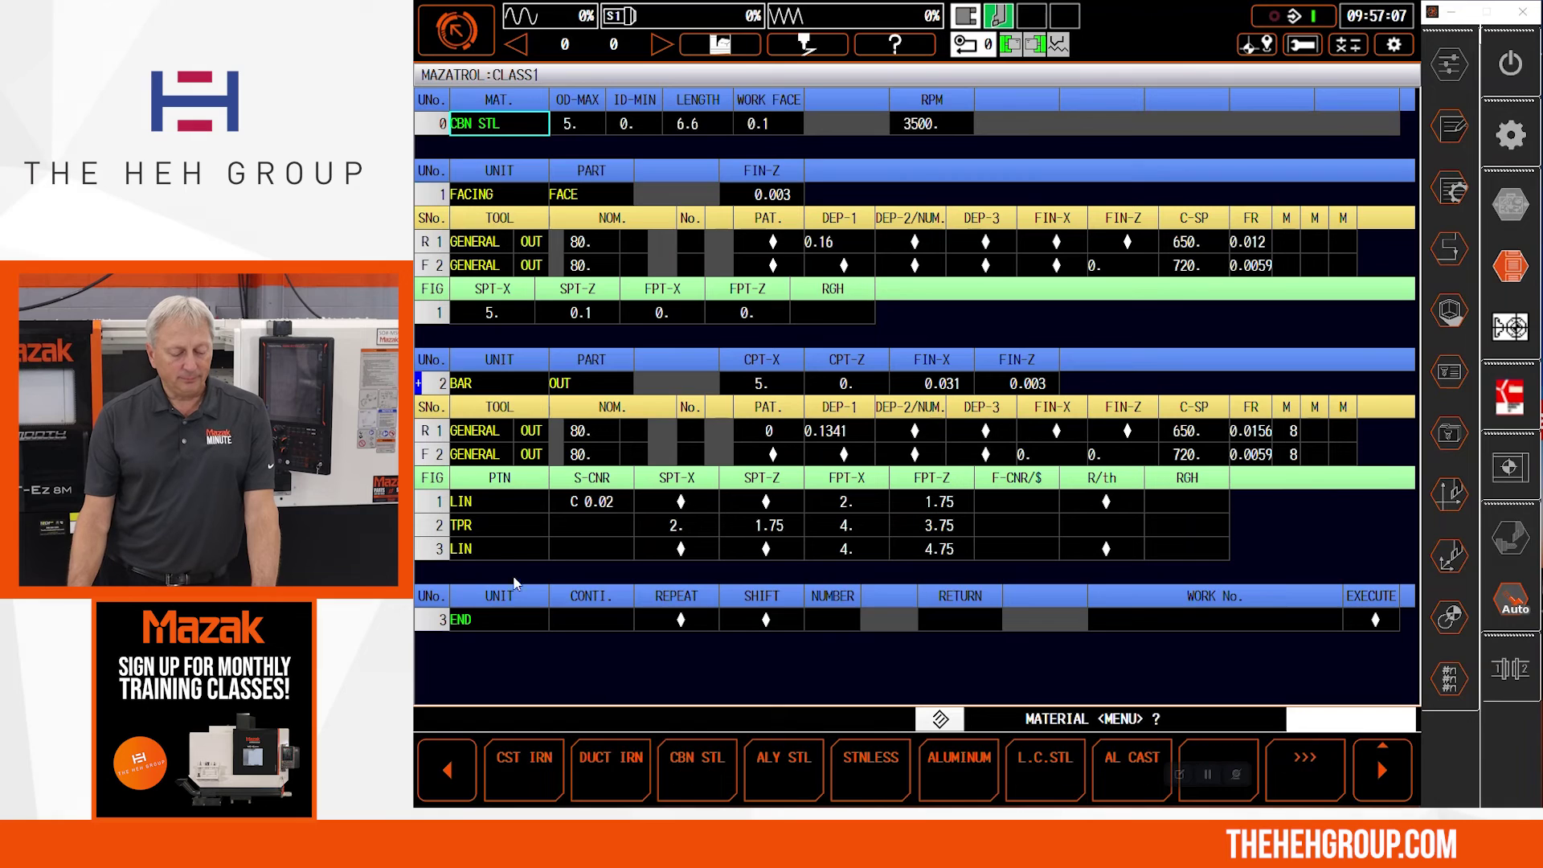
{"action": "left_click", "coordinate": [487, 384]}
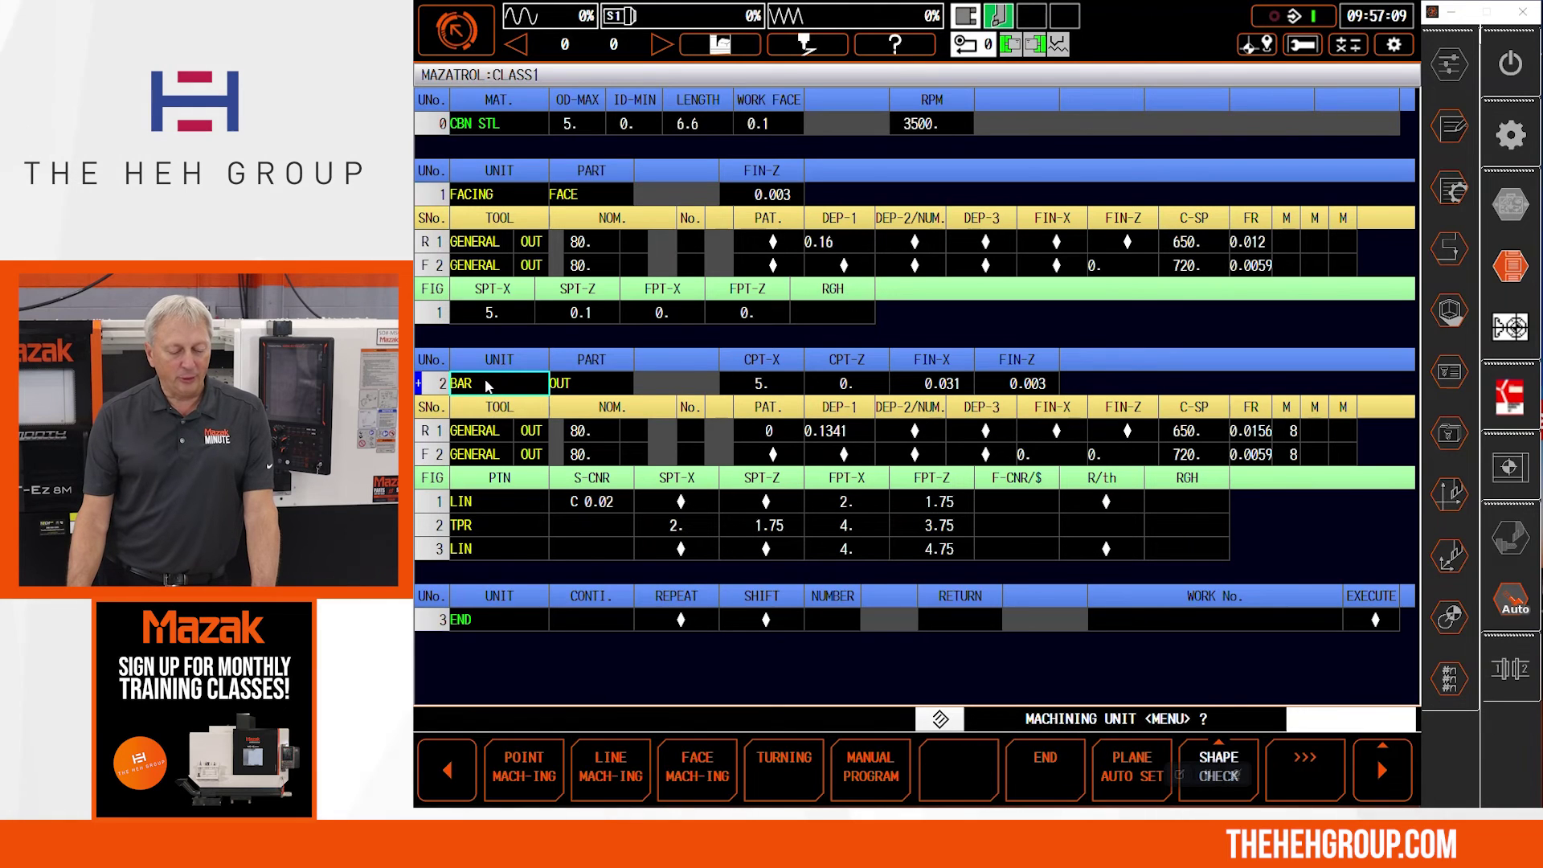
{"action": "left_click", "coordinate": [807, 45]}
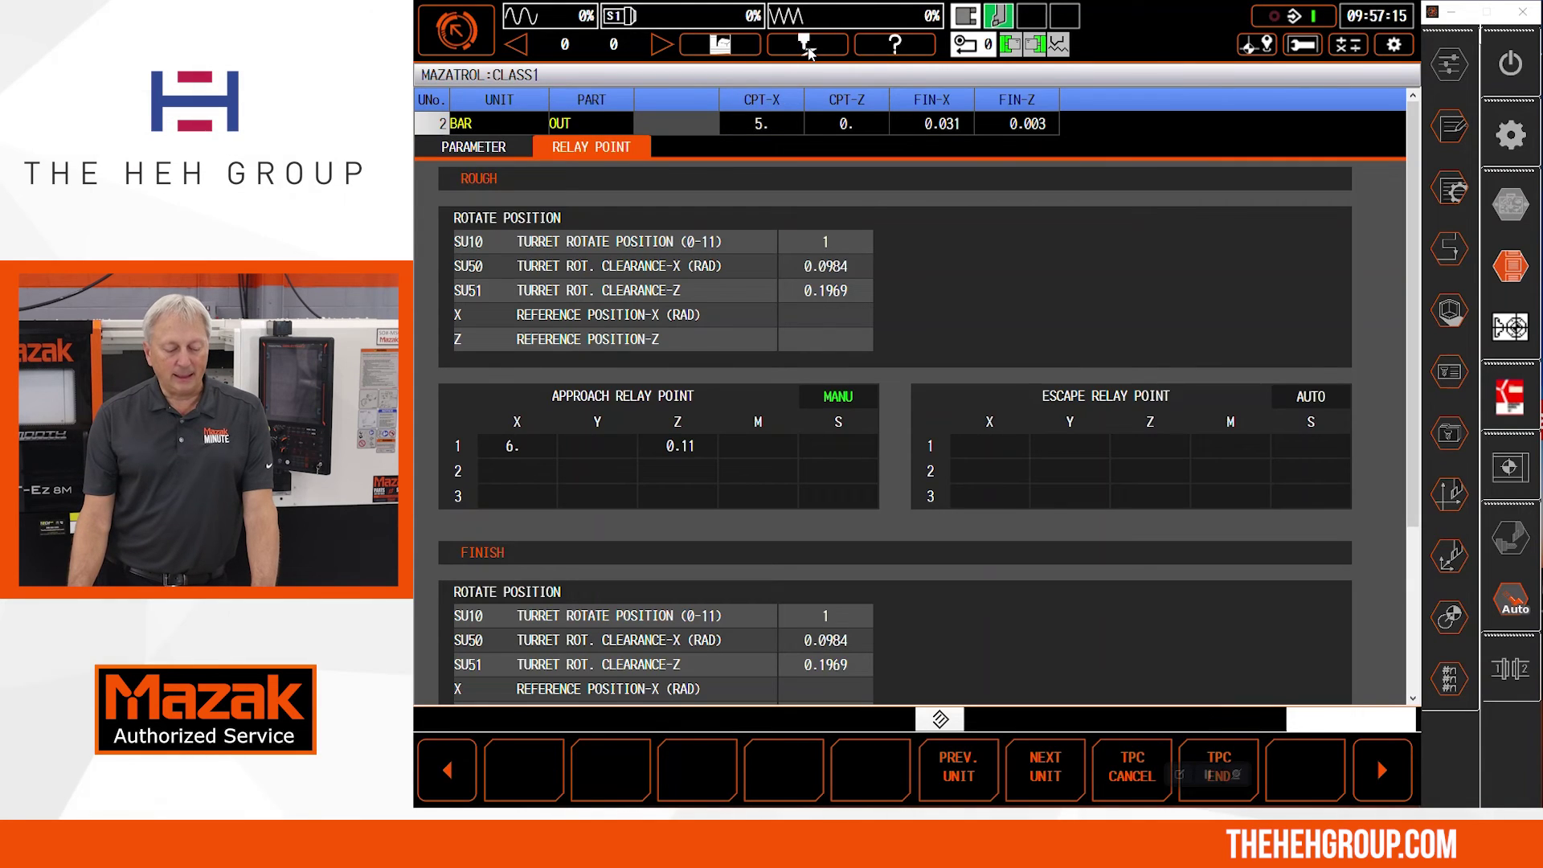
{"action": "left_click", "coordinate": [679, 444]}
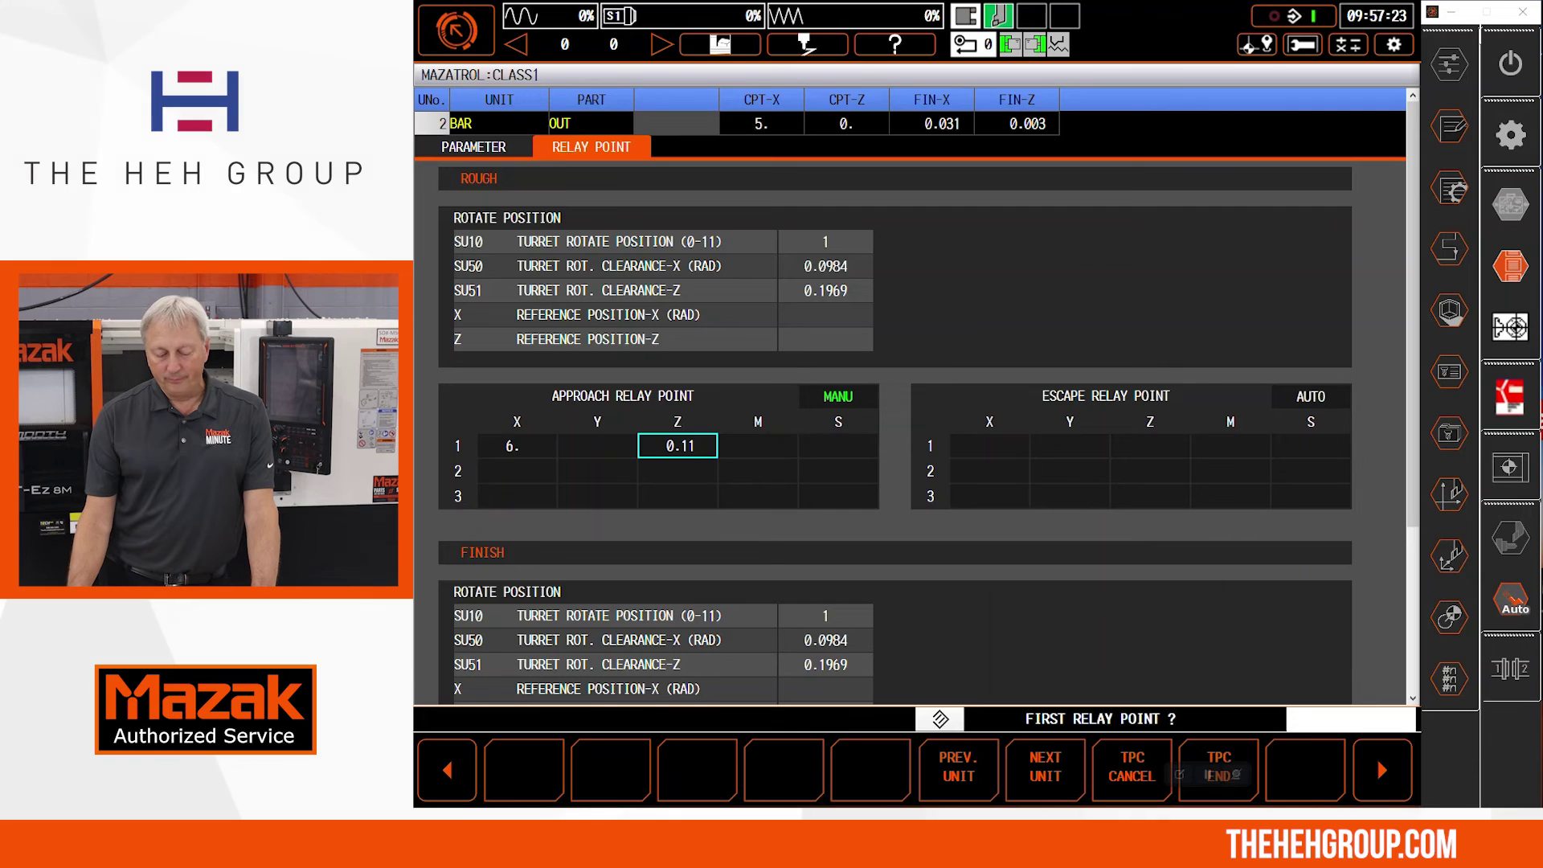
{"action": "type", "text": "-0.11"}
{"action": "key", "text": "Return"}
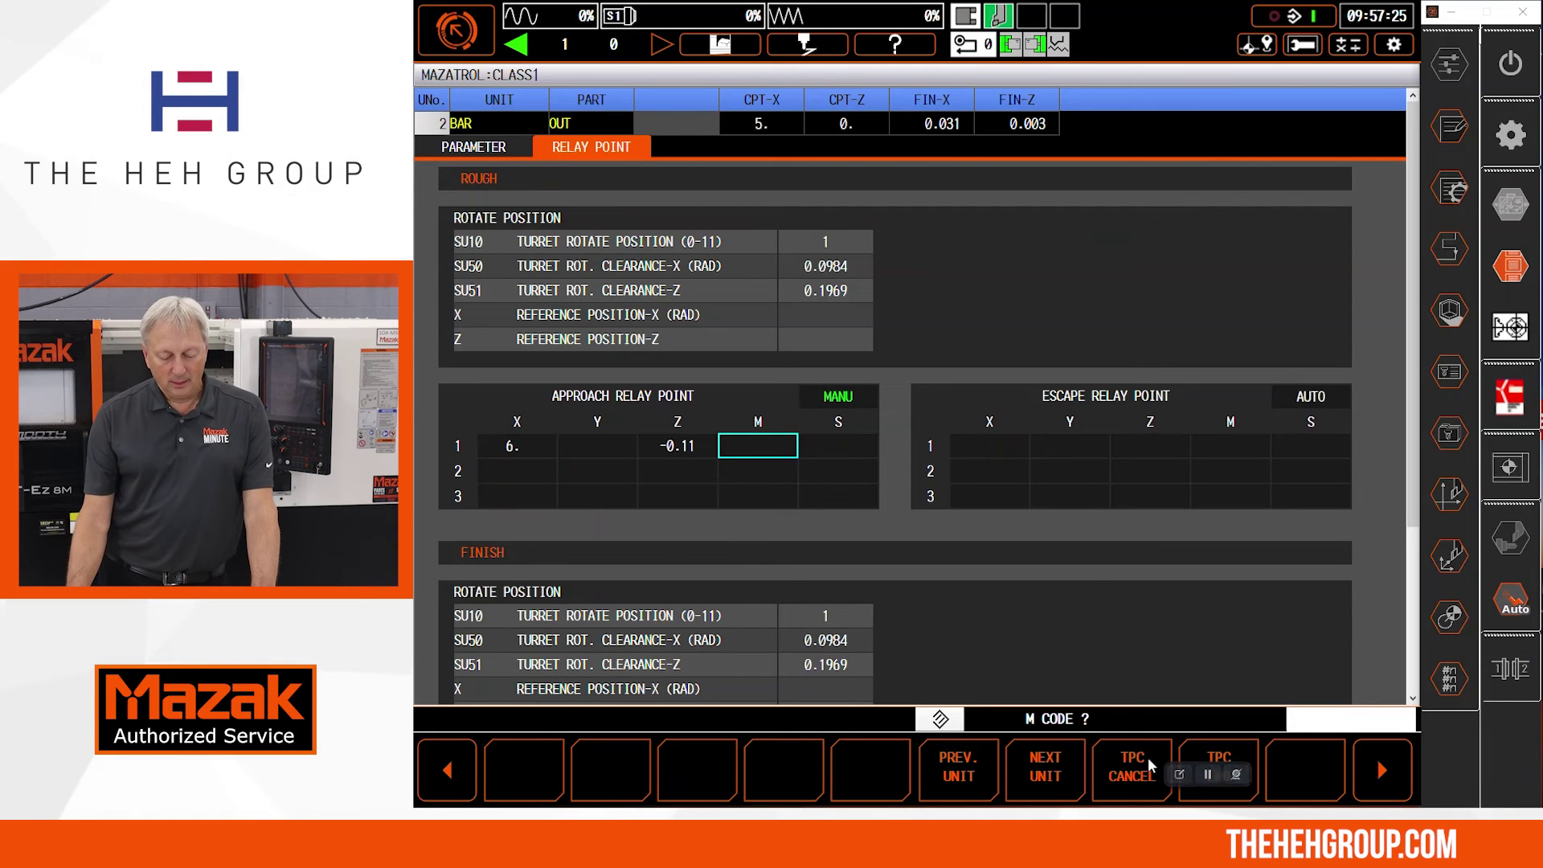
{"action": "left_click", "coordinate": [1220, 766]}
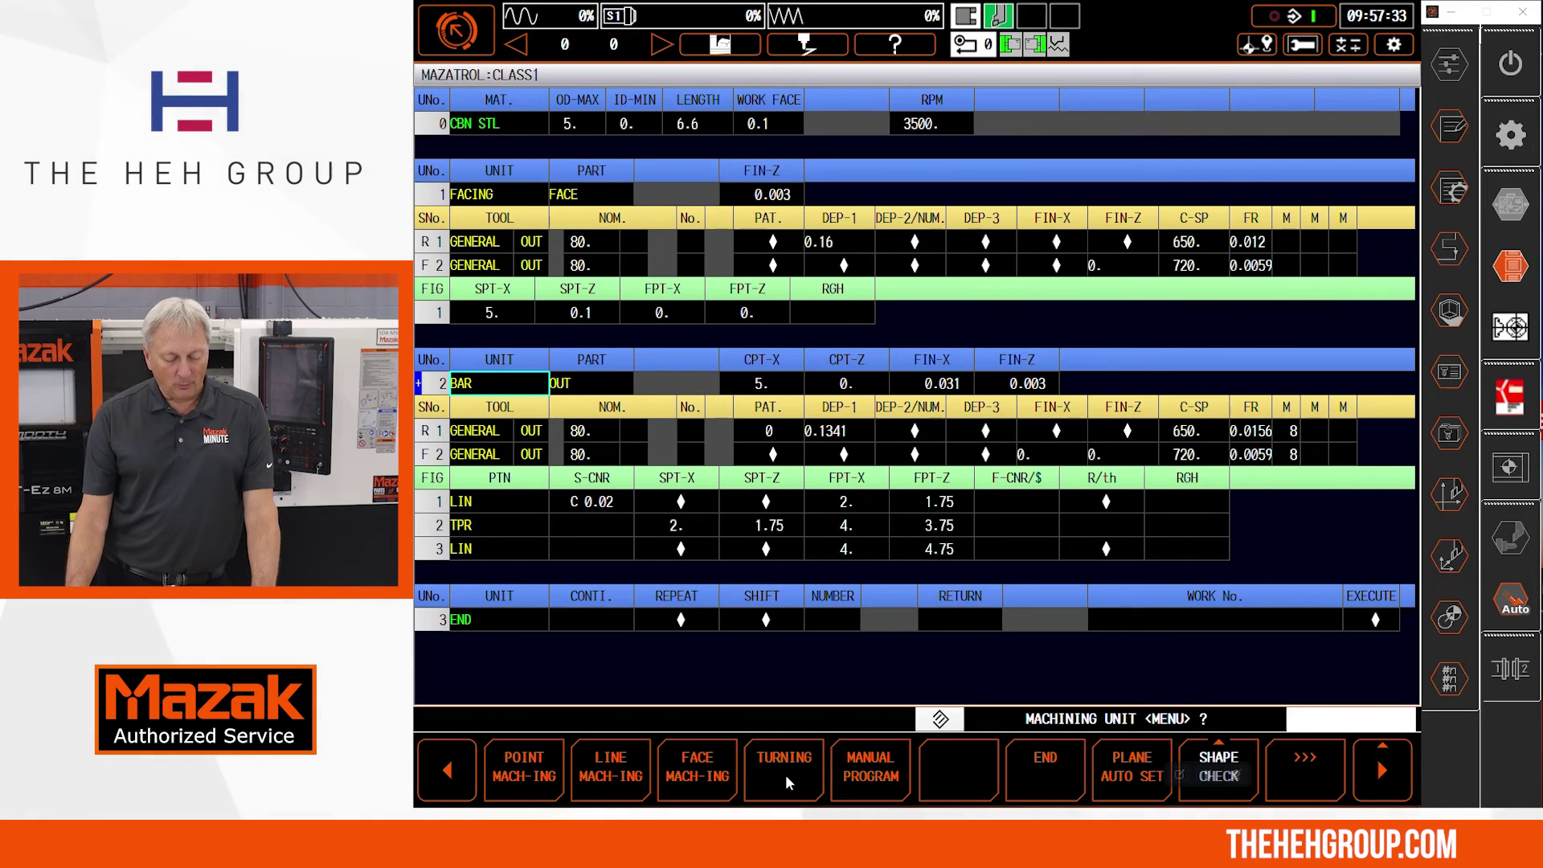
- Reopen the tool path check and set the path restart to roughing process R 1 of unit 2, BAR OUT
{"action": "left_click", "coordinate": [1385, 775]}
{"action": "left_click", "coordinate": [543, 768]}
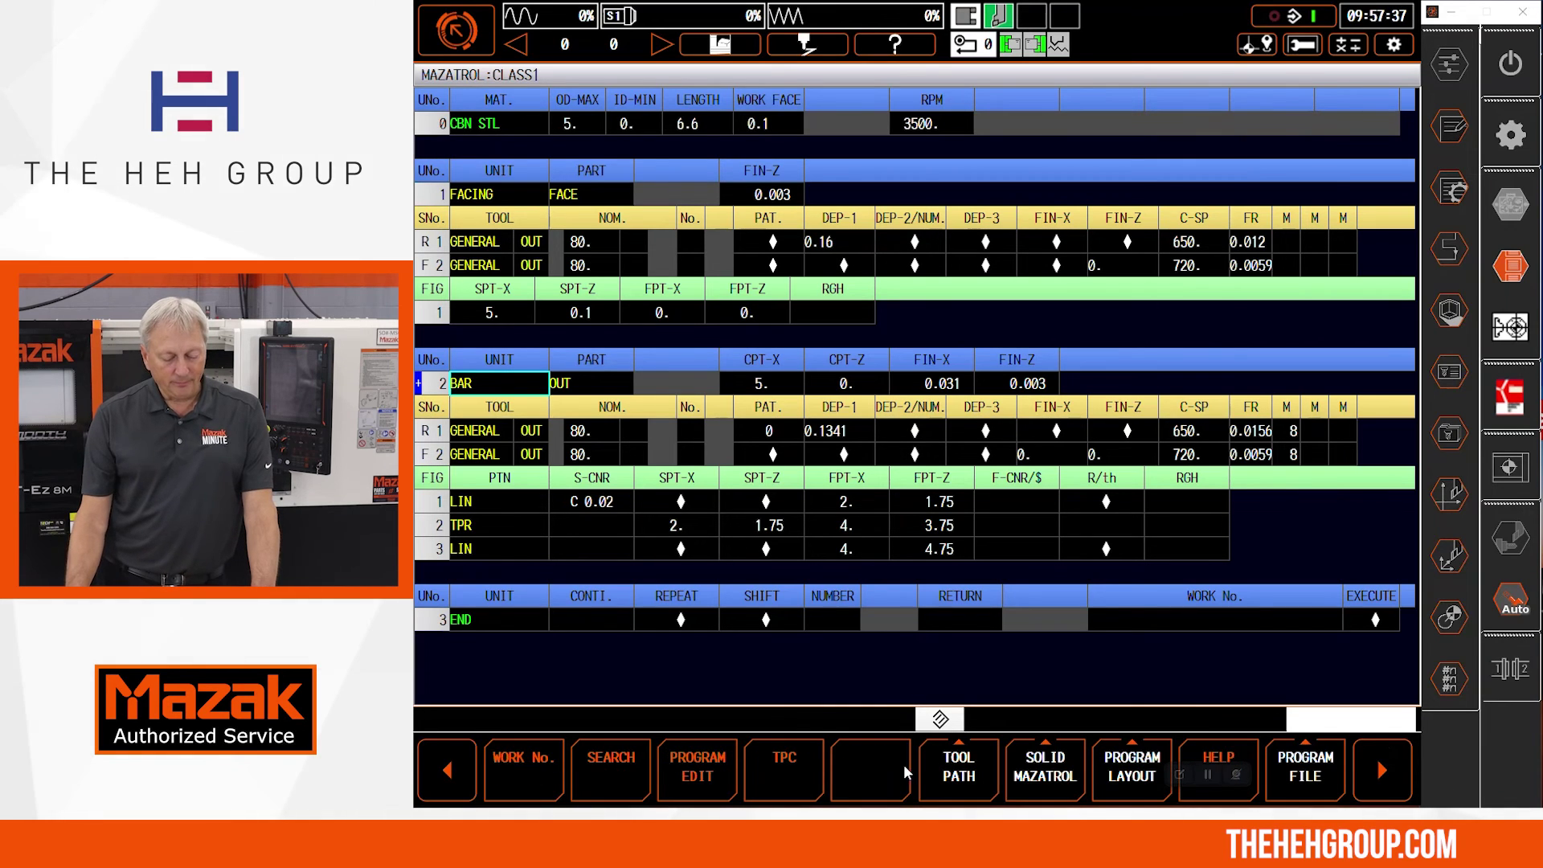
{"action": "left_click", "coordinate": [941, 773]}
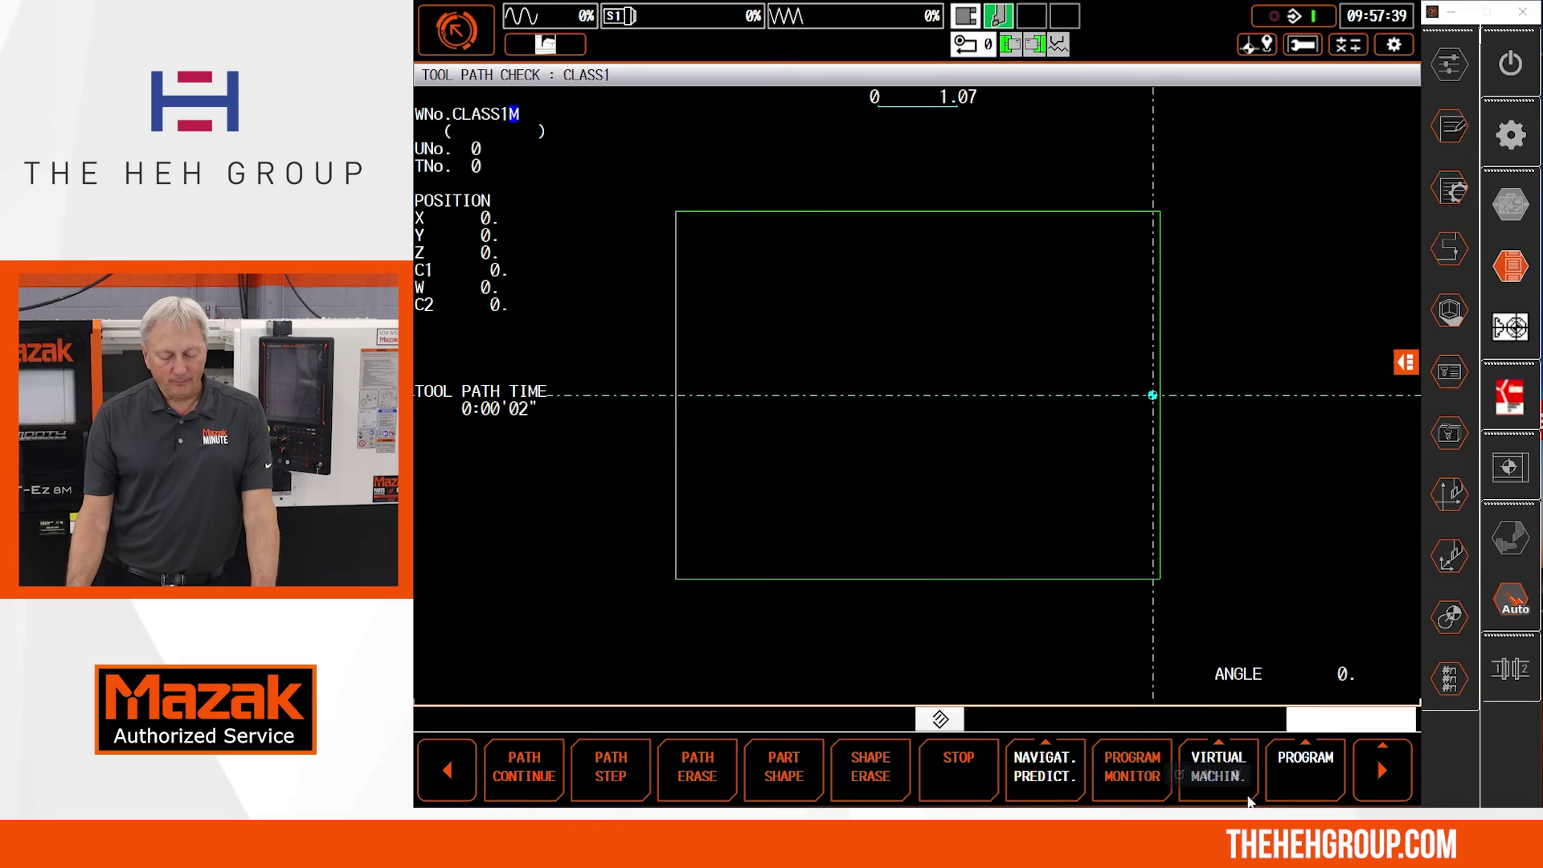
{"action": "left_click", "coordinate": [1381, 776]}
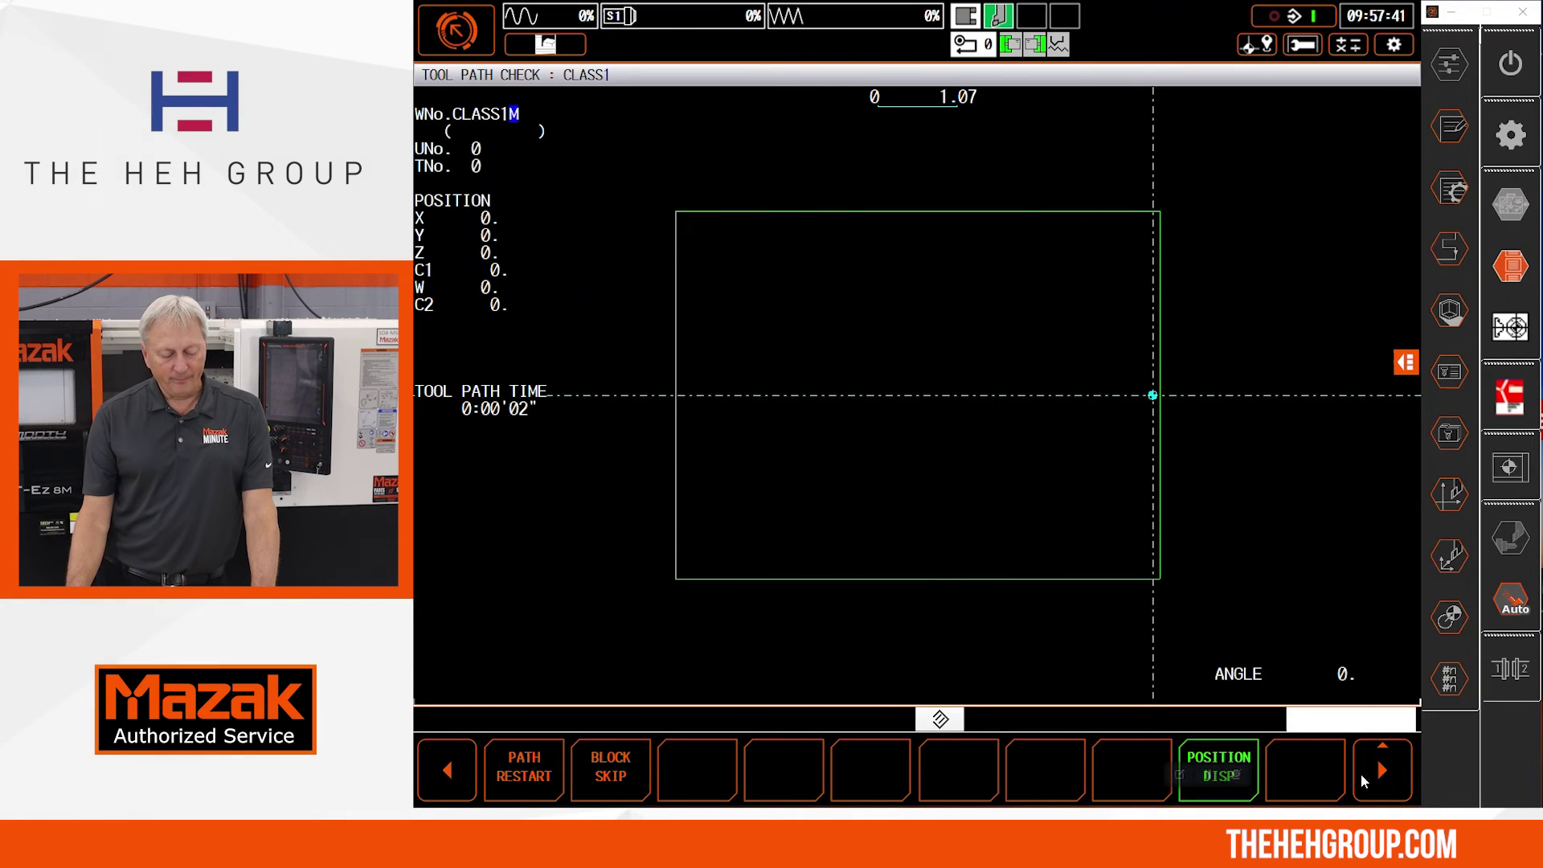
{"action": "left_click", "coordinate": [524, 774]}
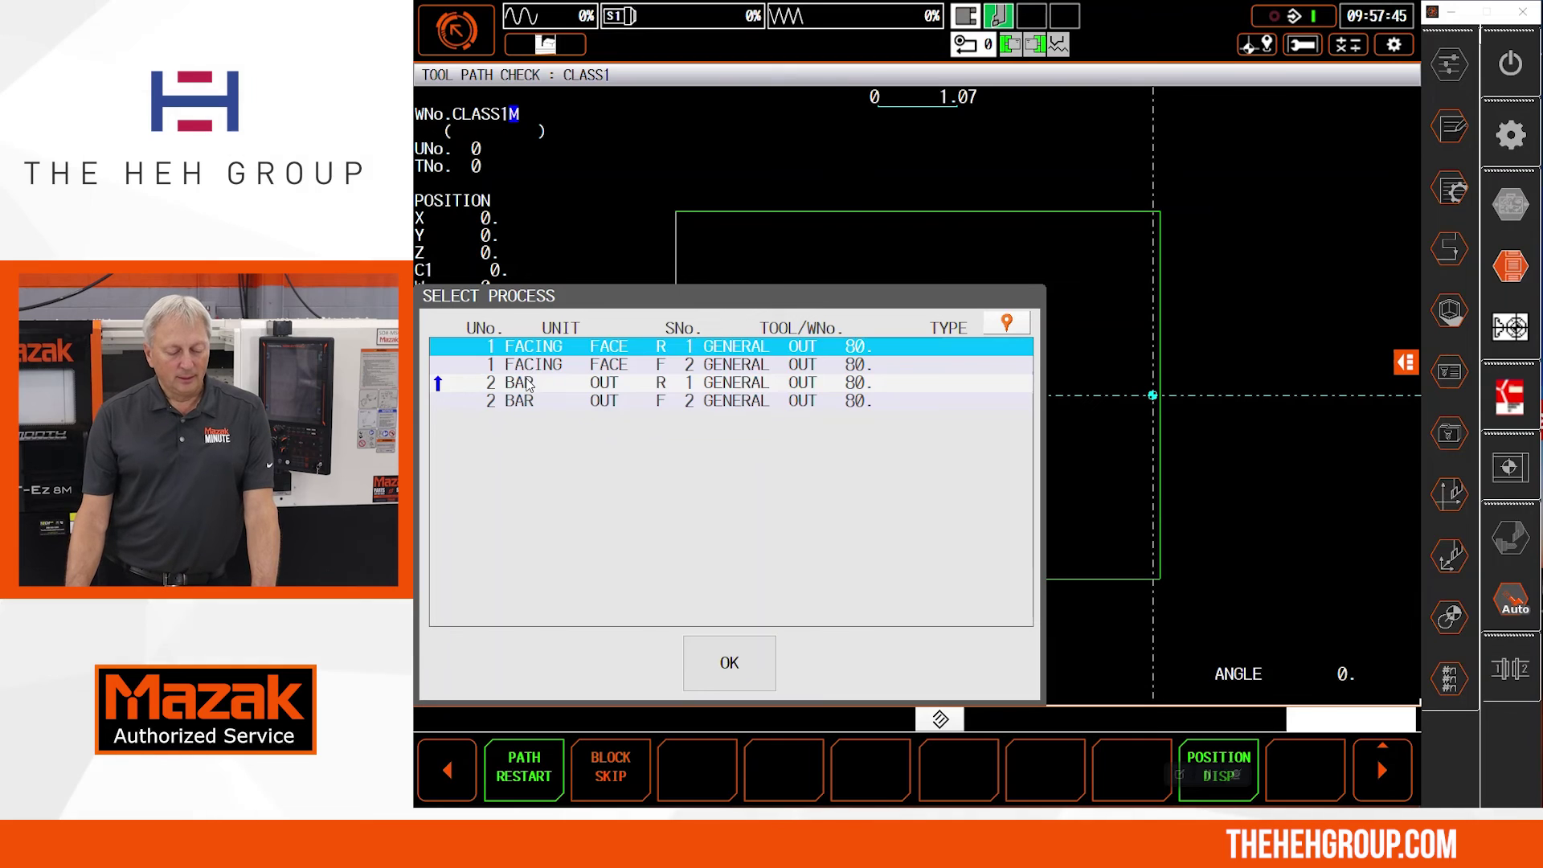
{"action": "left_click", "coordinate": [528, 385]}
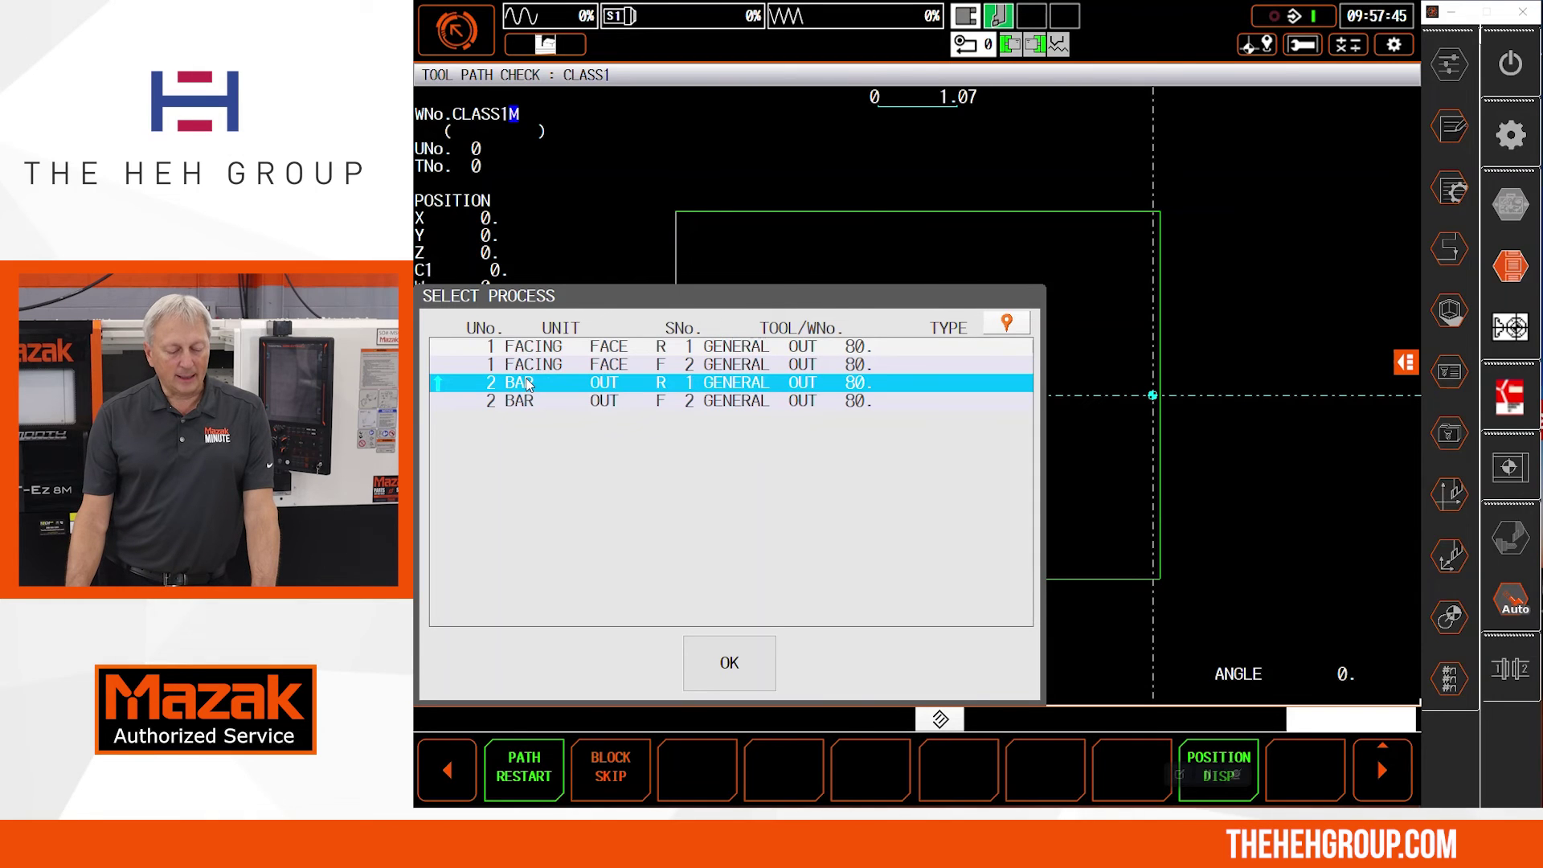
{"action": "left_click", "coordinate": [736, 672]}
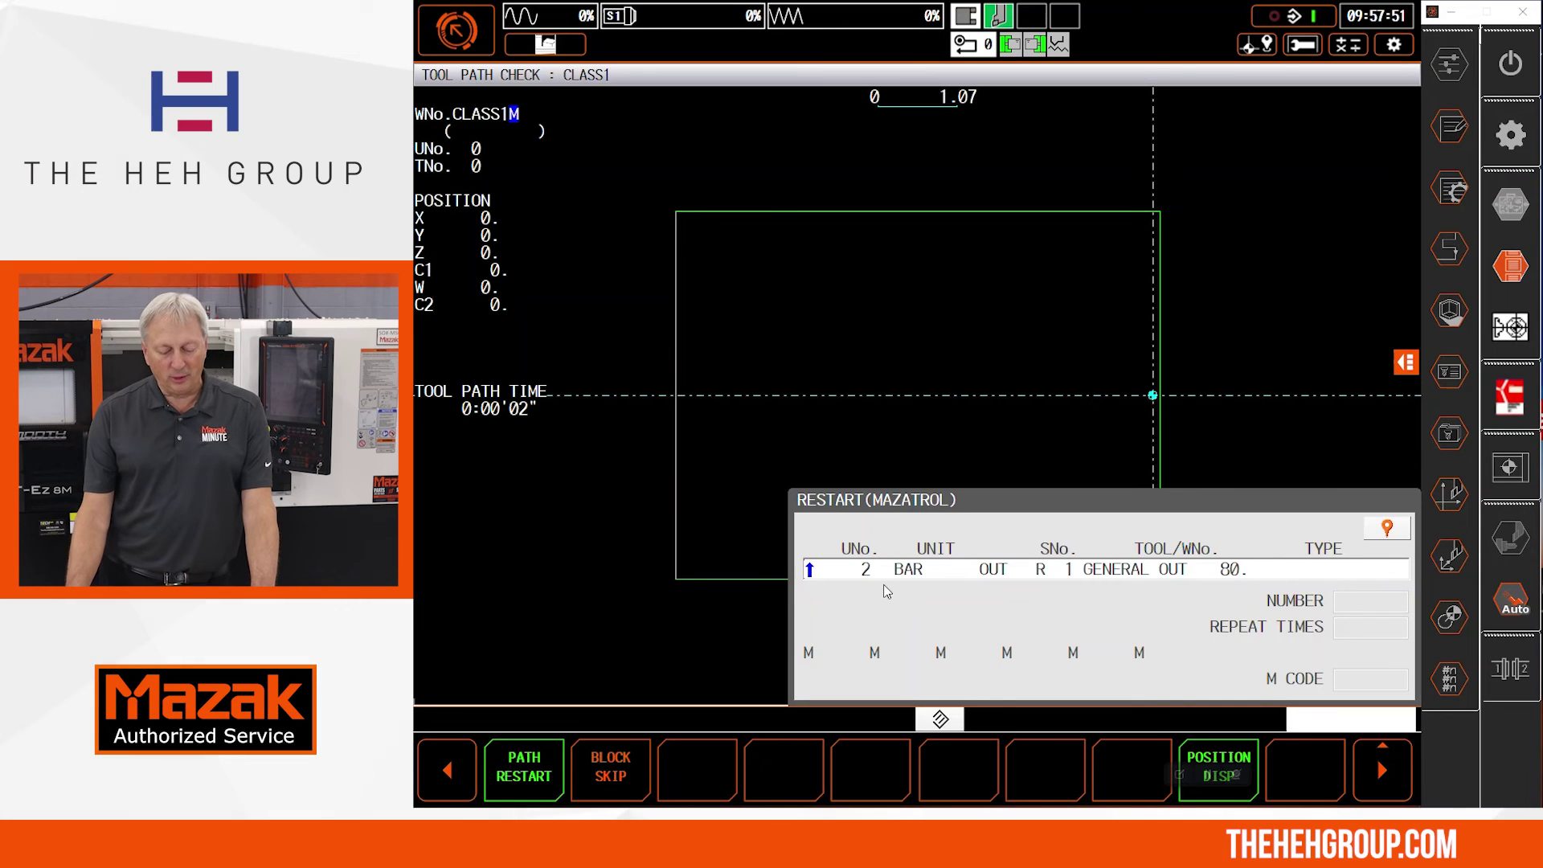
{"action": "left_click", "coordinate": [1380, 772]}
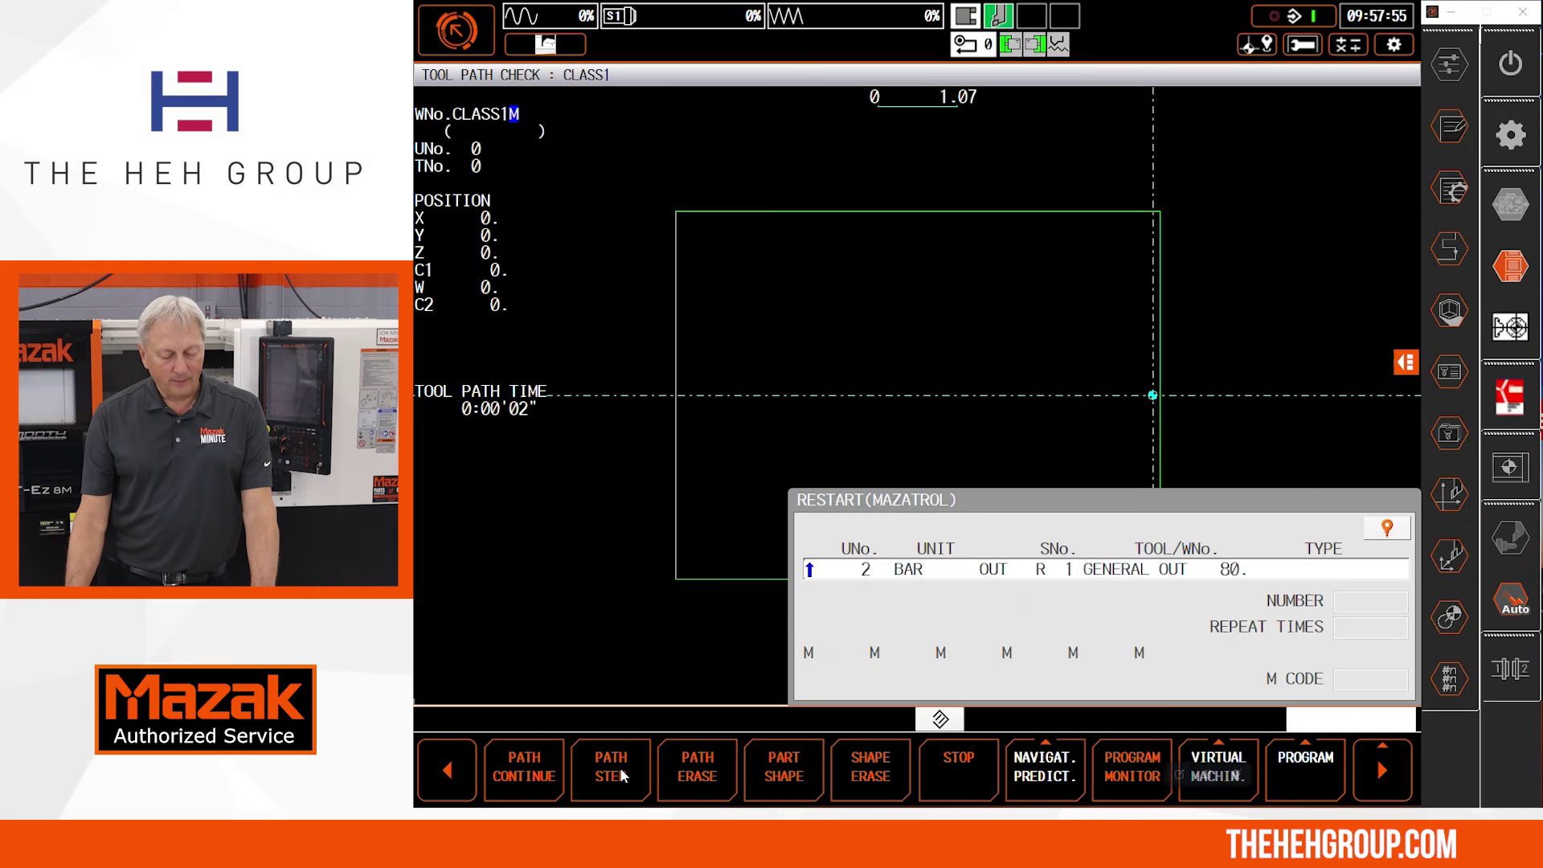
- Display the part shape, step the BAR roughing path to its first approach point, and examine the X and Z position
{"action": "left_click", "coordinate": [775, 777]}
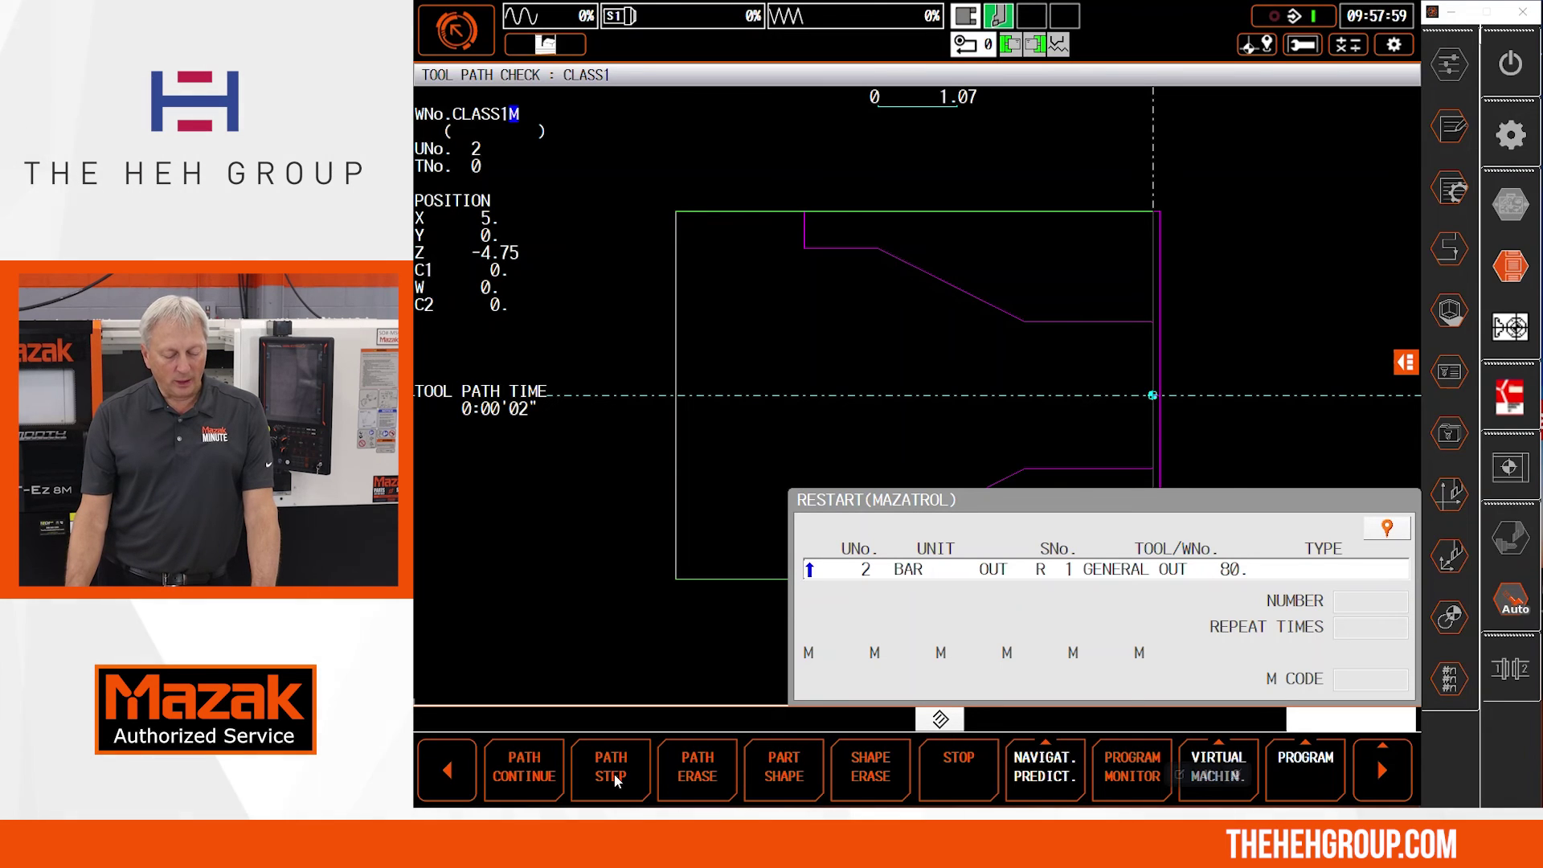
{"action": "left_click", "coordinate": [610, 777]}
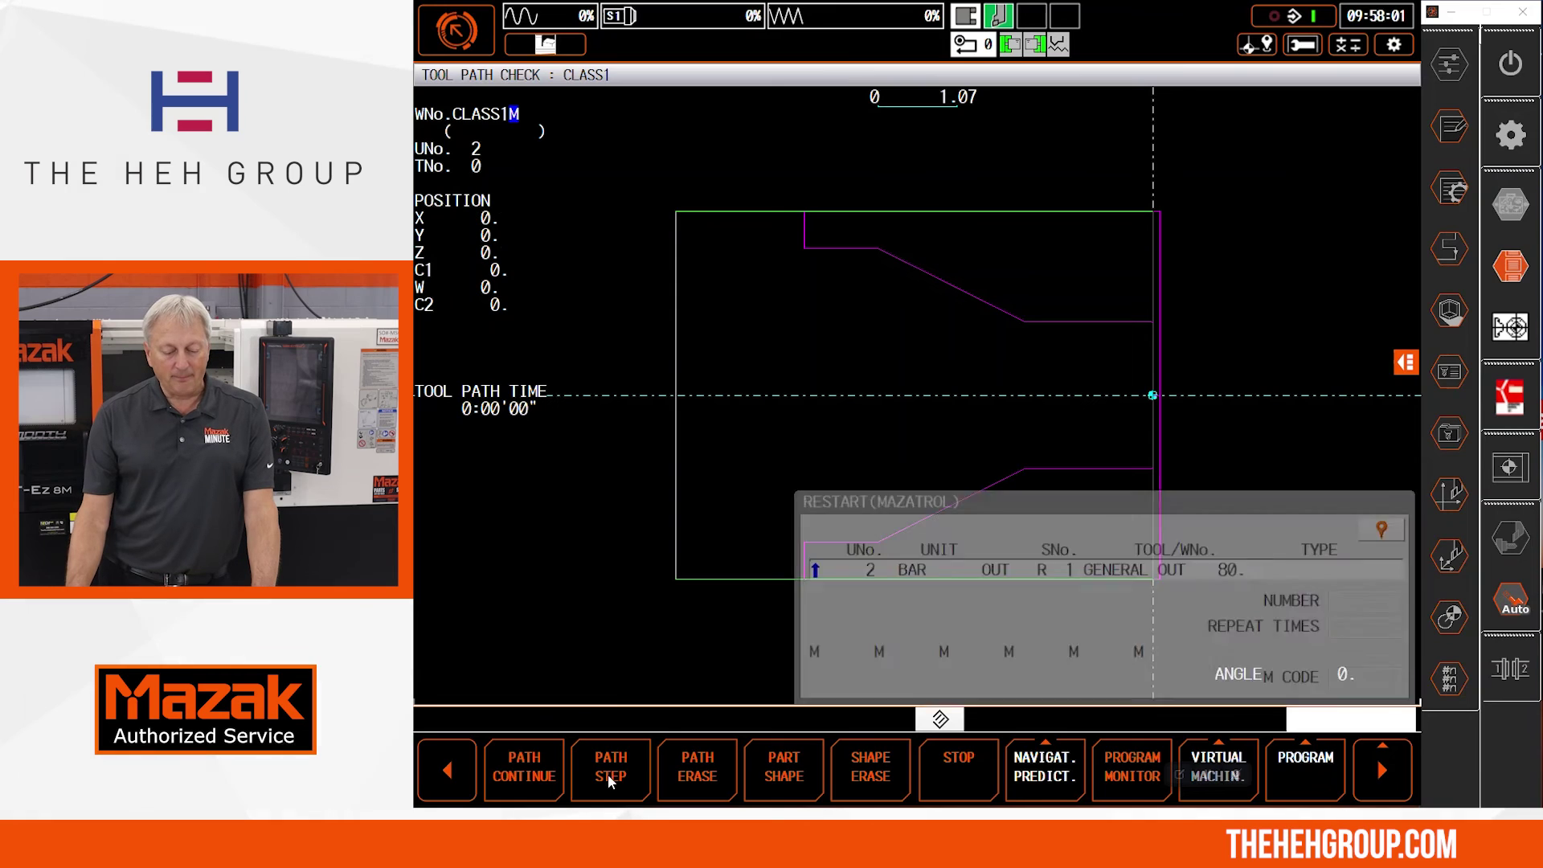
{"action": "left_click", "coordinate": [609, 777]}
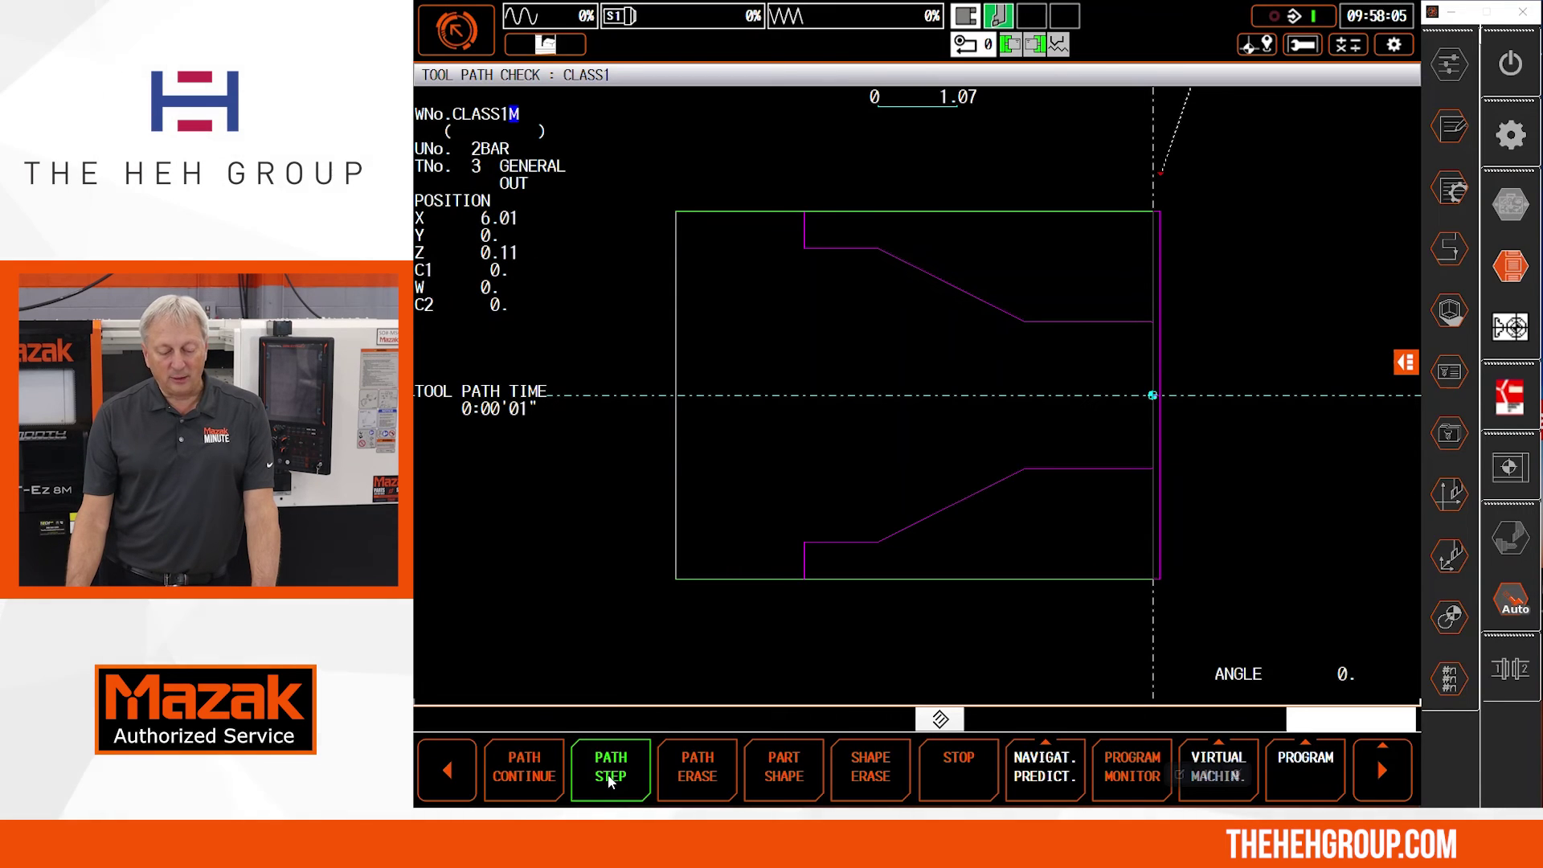
{"action": "left_click", "coordinate": [1181, 186]}
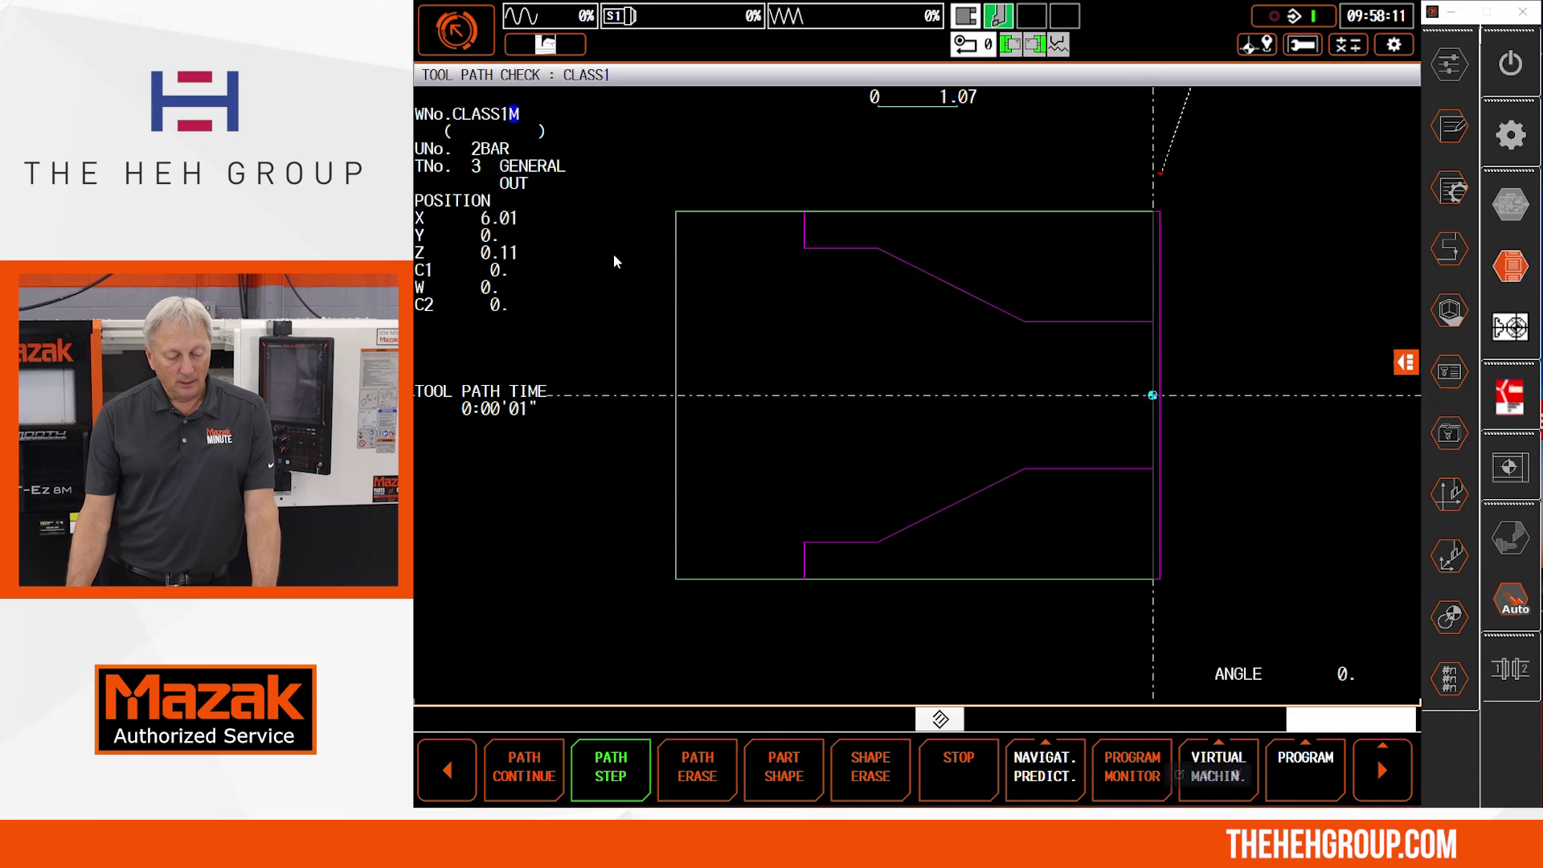
{"action": "left_click", "coordinate": [502, 242]}
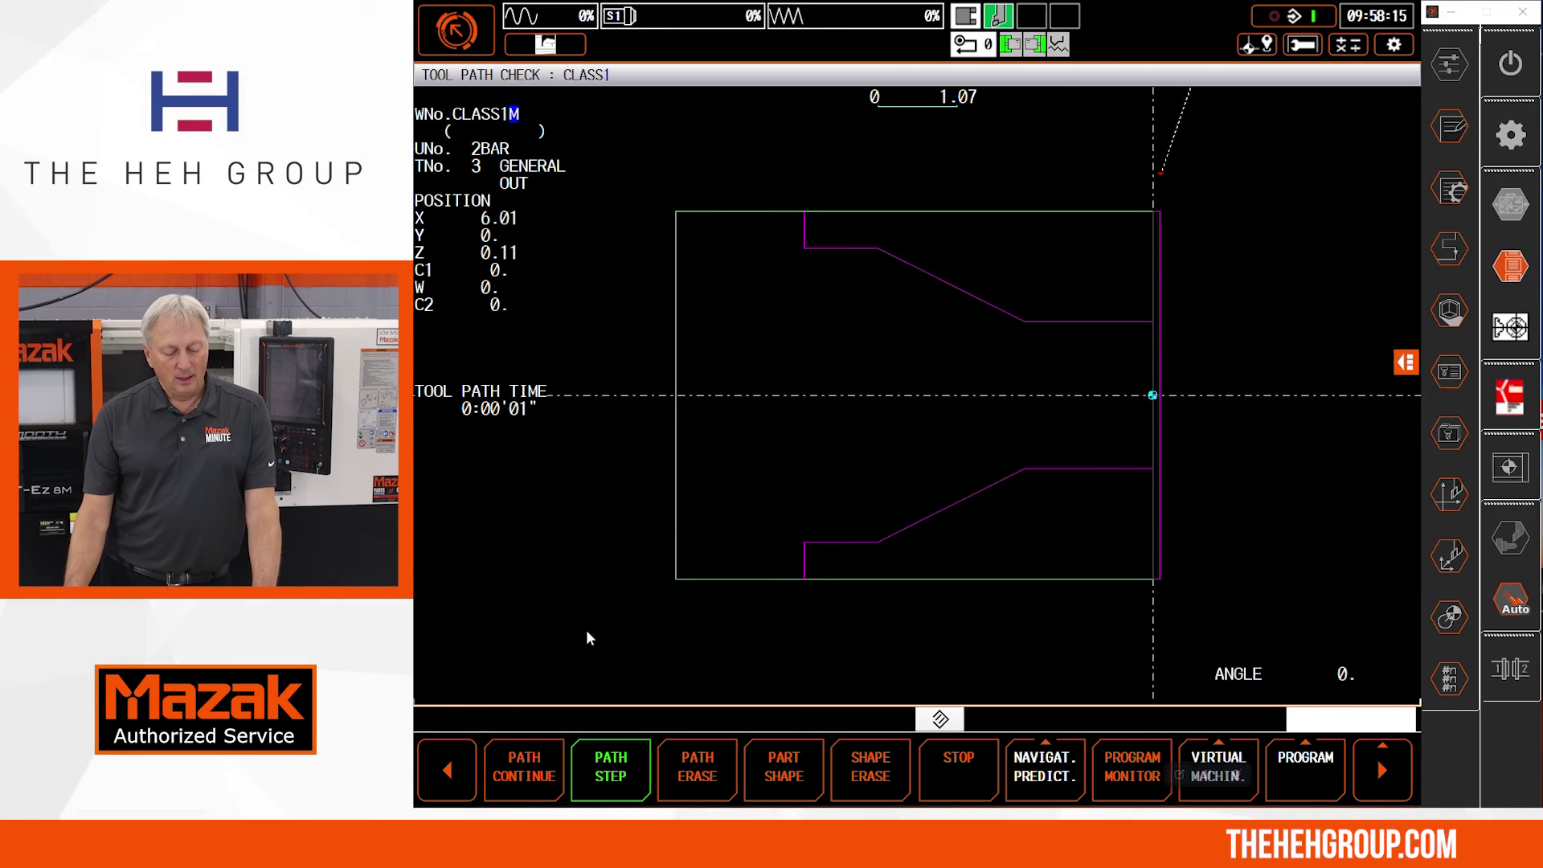
- Step through the following BAR roughing moves, run the remaining tool path continuously, and return to the program
{"action": "left_click", "coordinate": [613, 772]}
{"action": "left_click", "coordinate": [613, 773]}
{"action": "left_click", "coordinate": [613, 772]}
{"action": "left_click", "coordinate": [524, 773]}
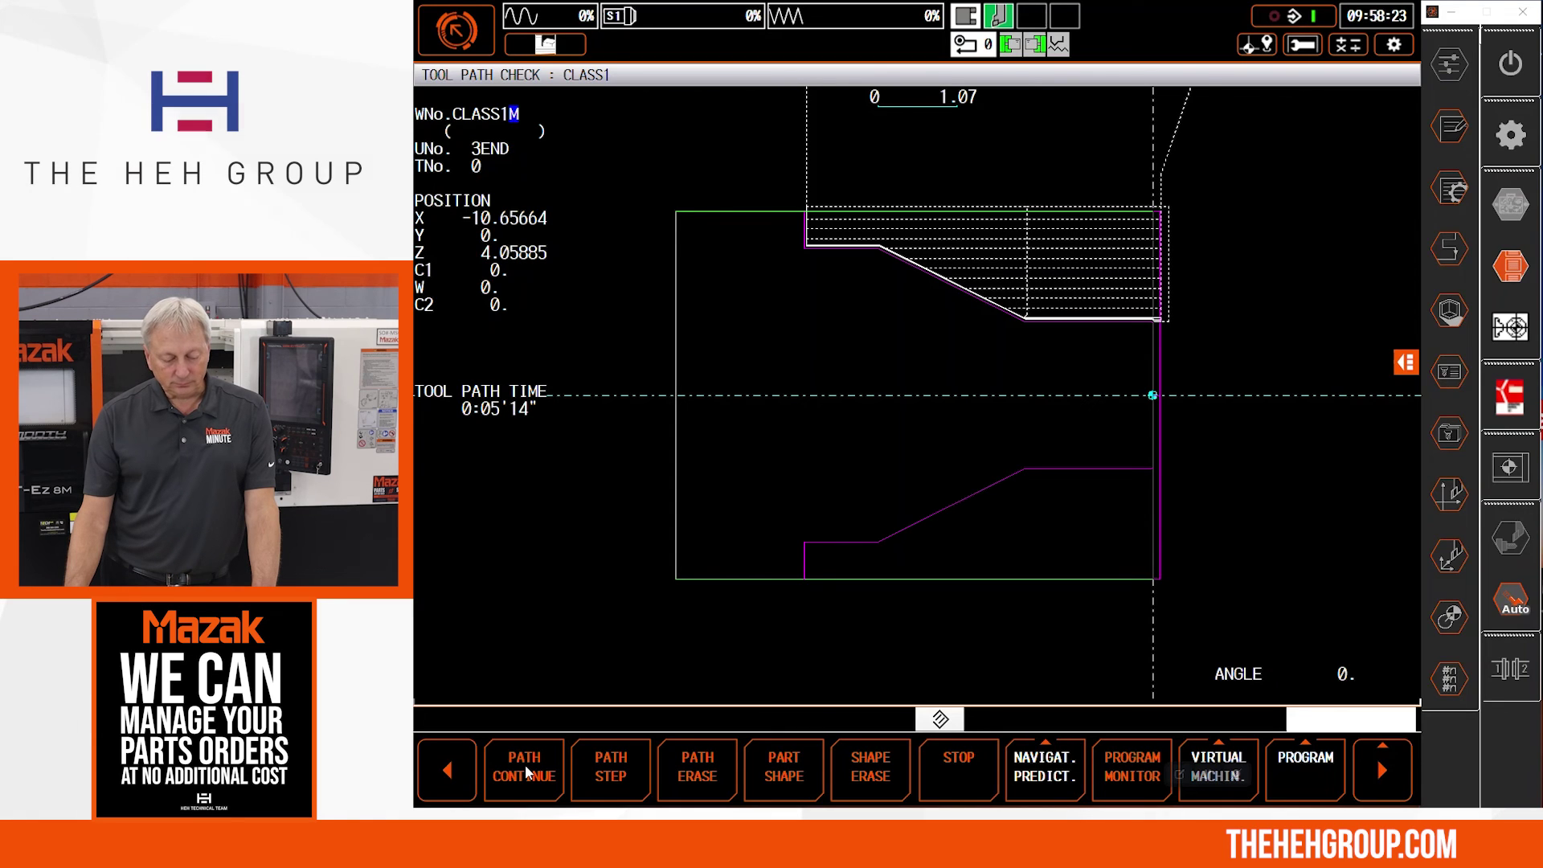
{"action": "left_click", "coordinate": [1295, 776]}
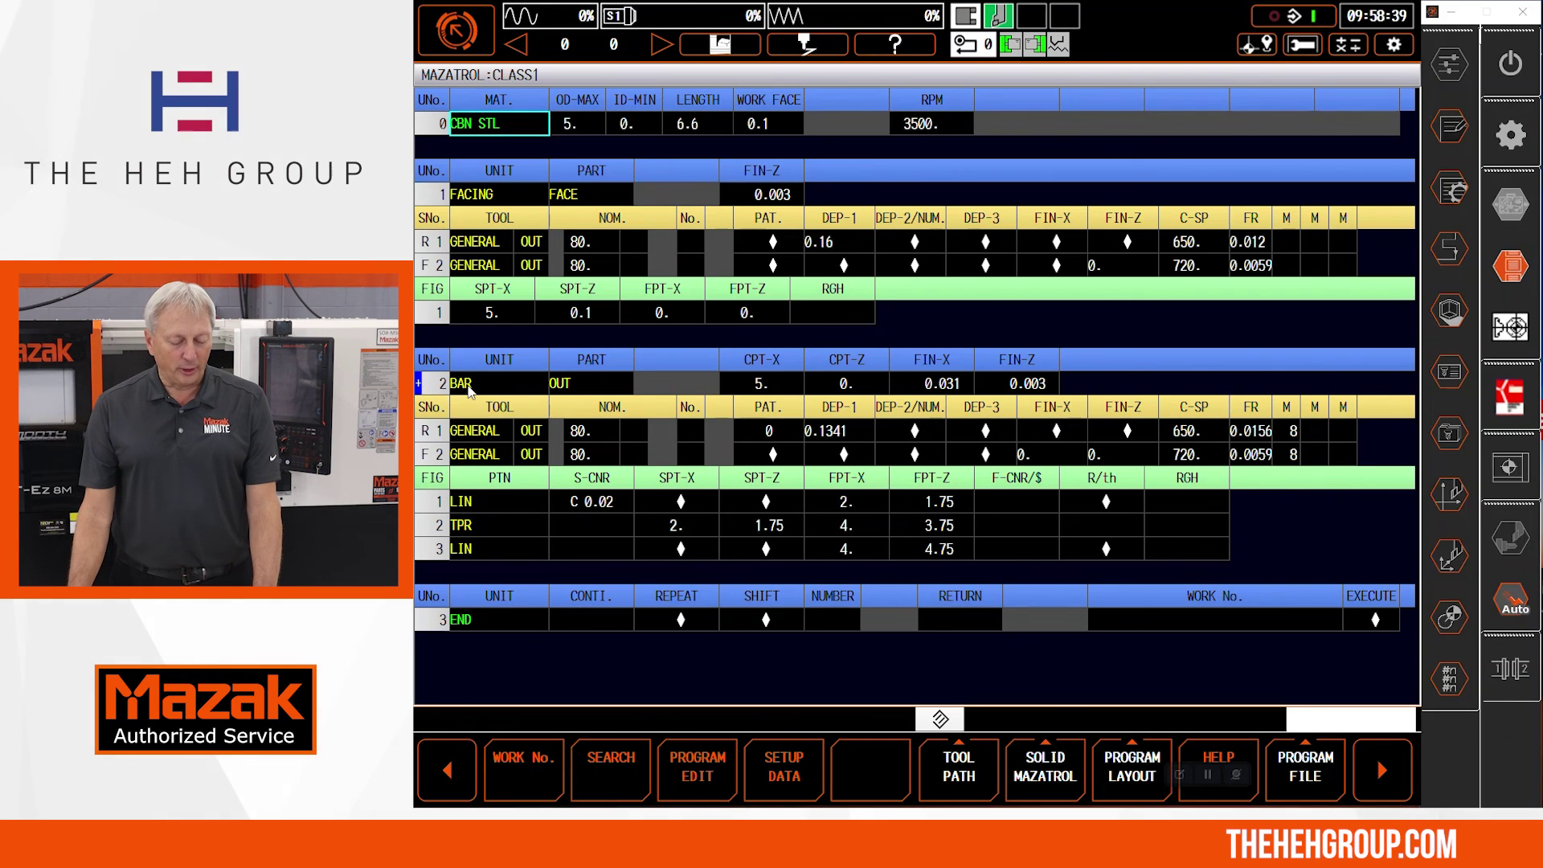
- Cancel the BAR unit's TPC data by entering -9999 to clear its manual approach relay point
{"action": "left_click", "coordinate": [697, 776]}
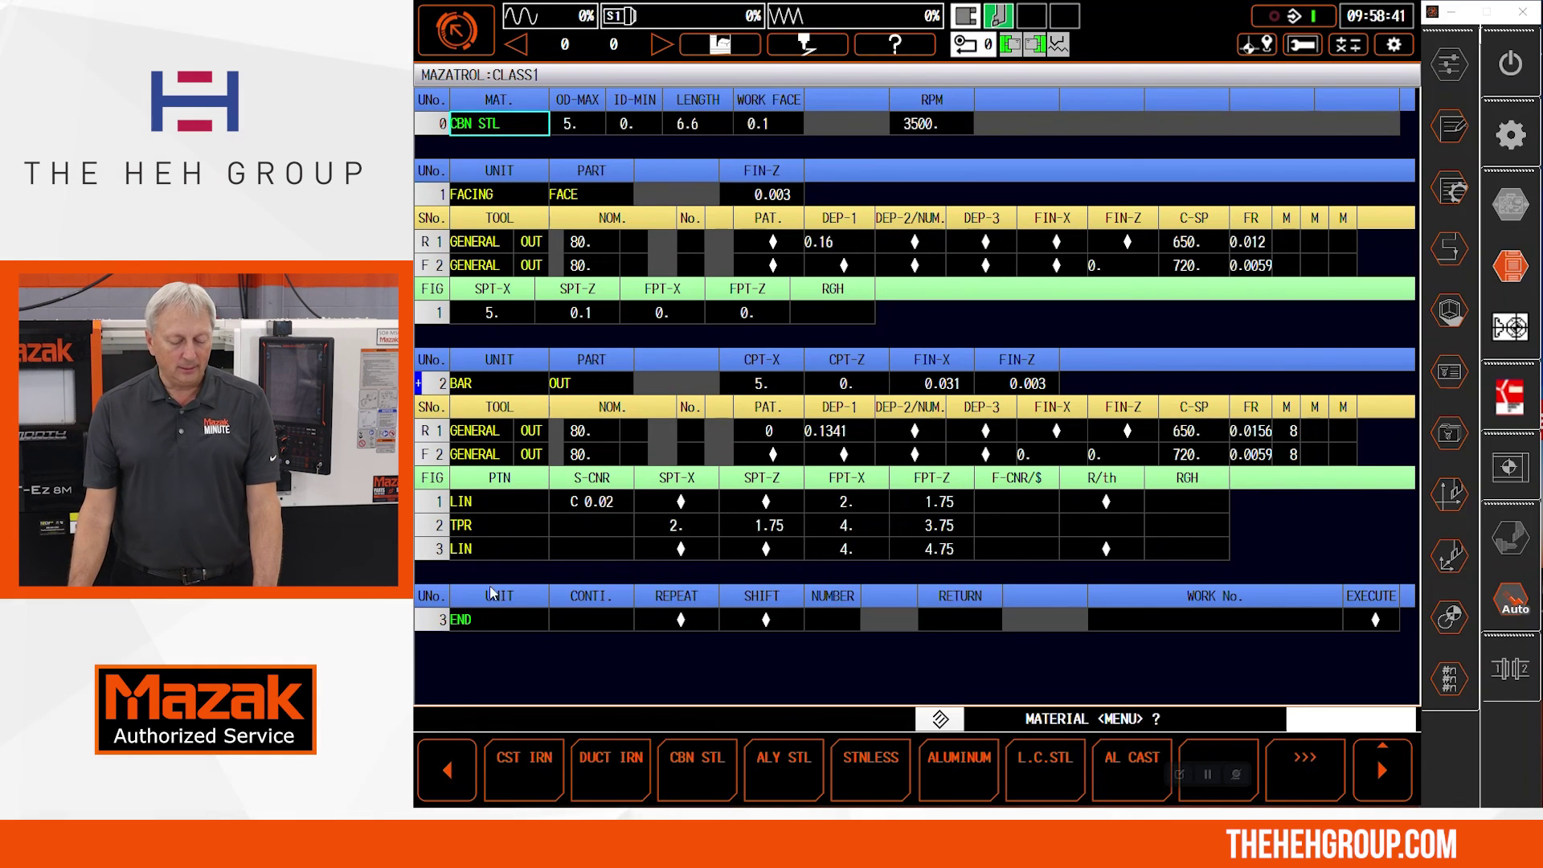
{"action": "left_click", "coordinate": [480, 389]}
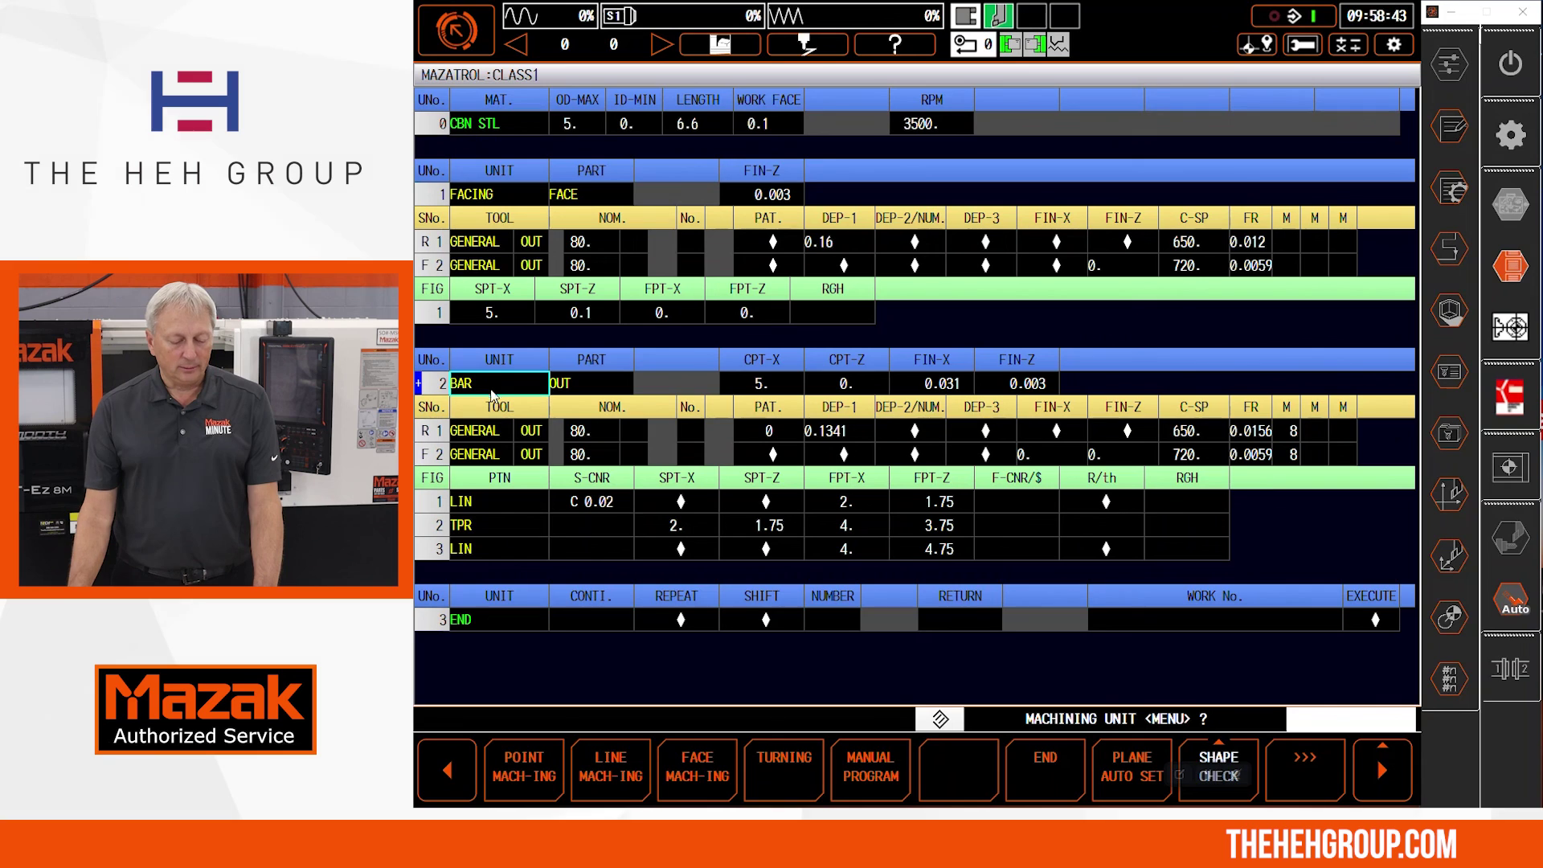
{"action": "left_click", "coordinate": [824, 46]}
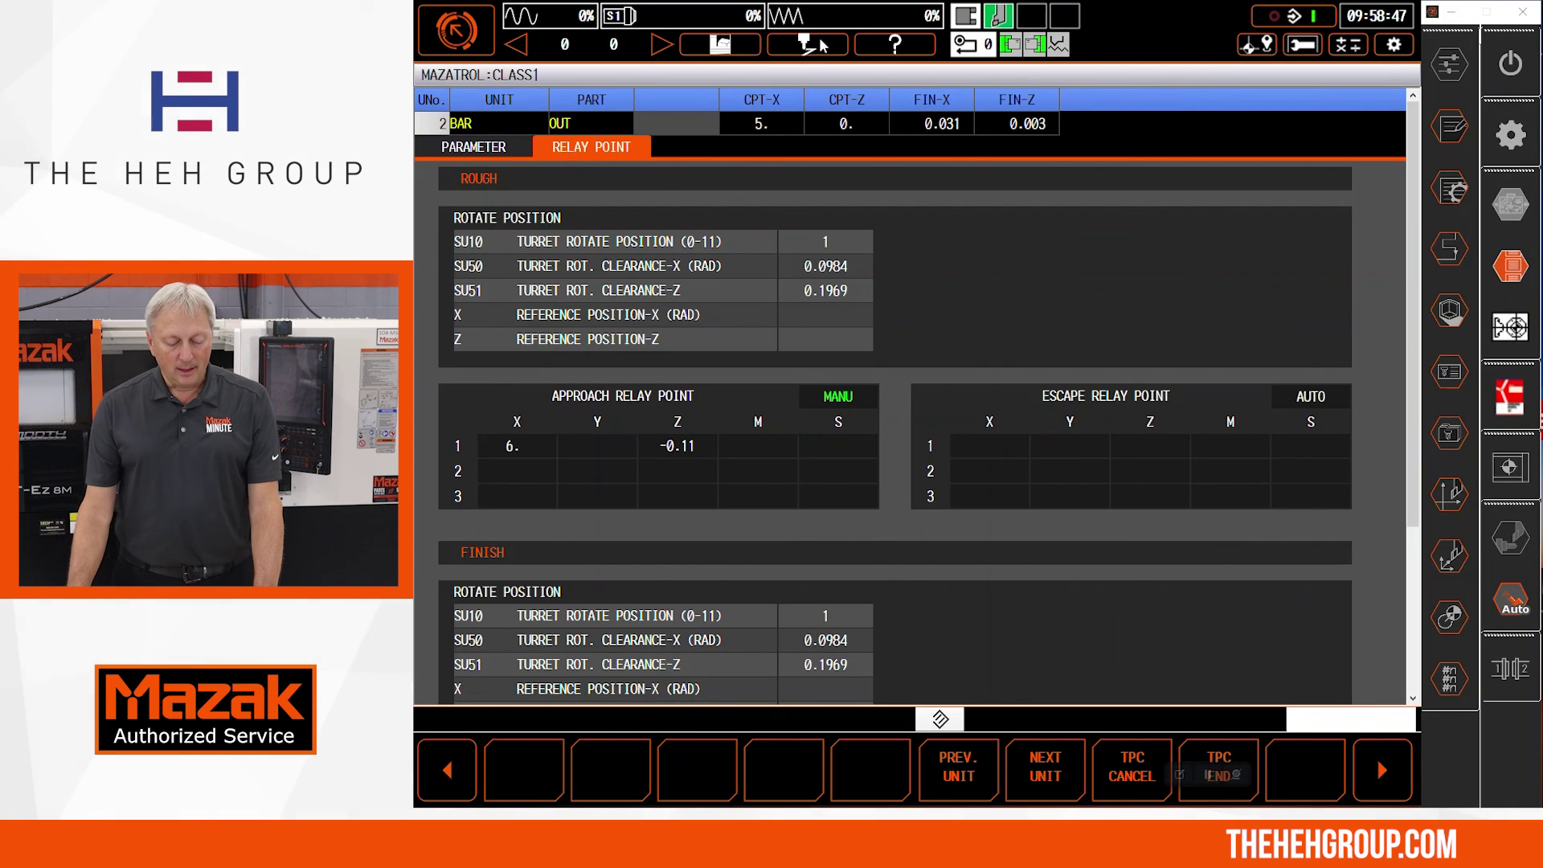
{"action": "left_click", "coordinate": [1124, 784]}
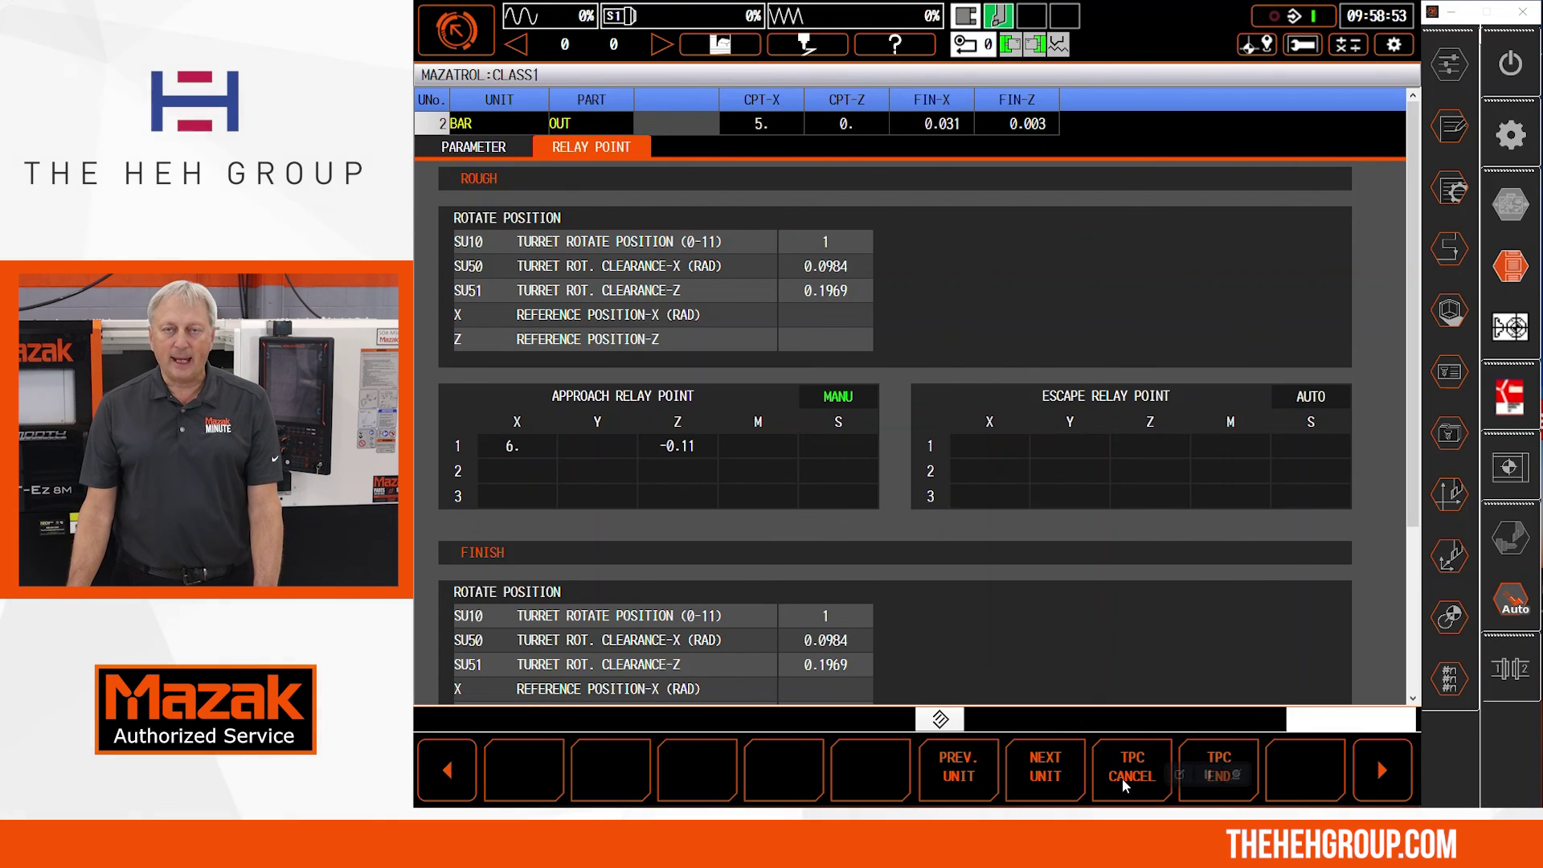
{"action": "left_click", "coordinate": [1124, 784]}
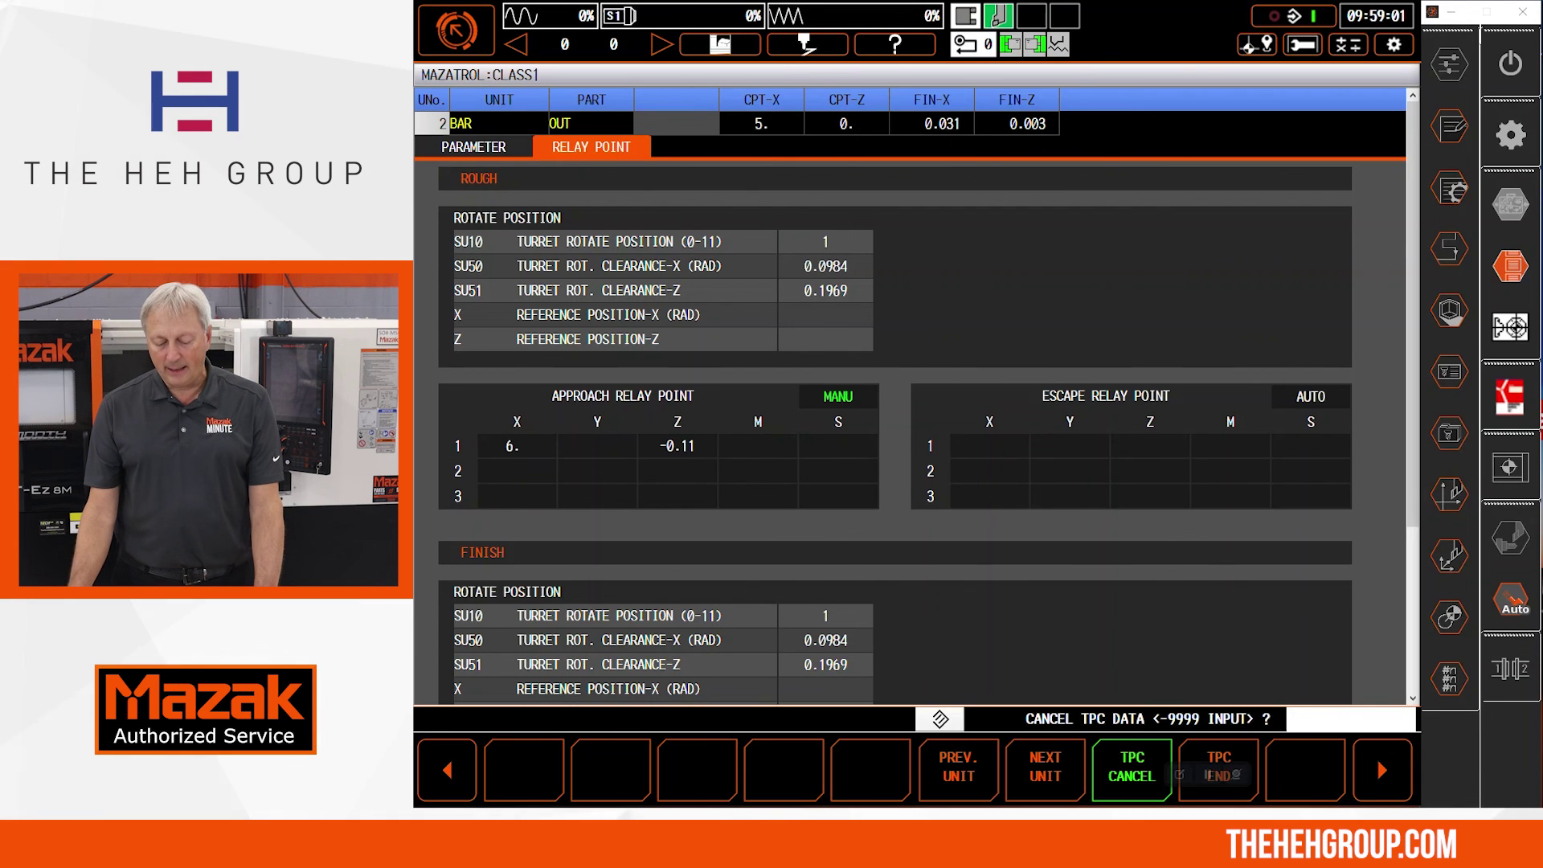
{"action": "type", "text": "-9999"}
{"action": "key", "text": "Return"}
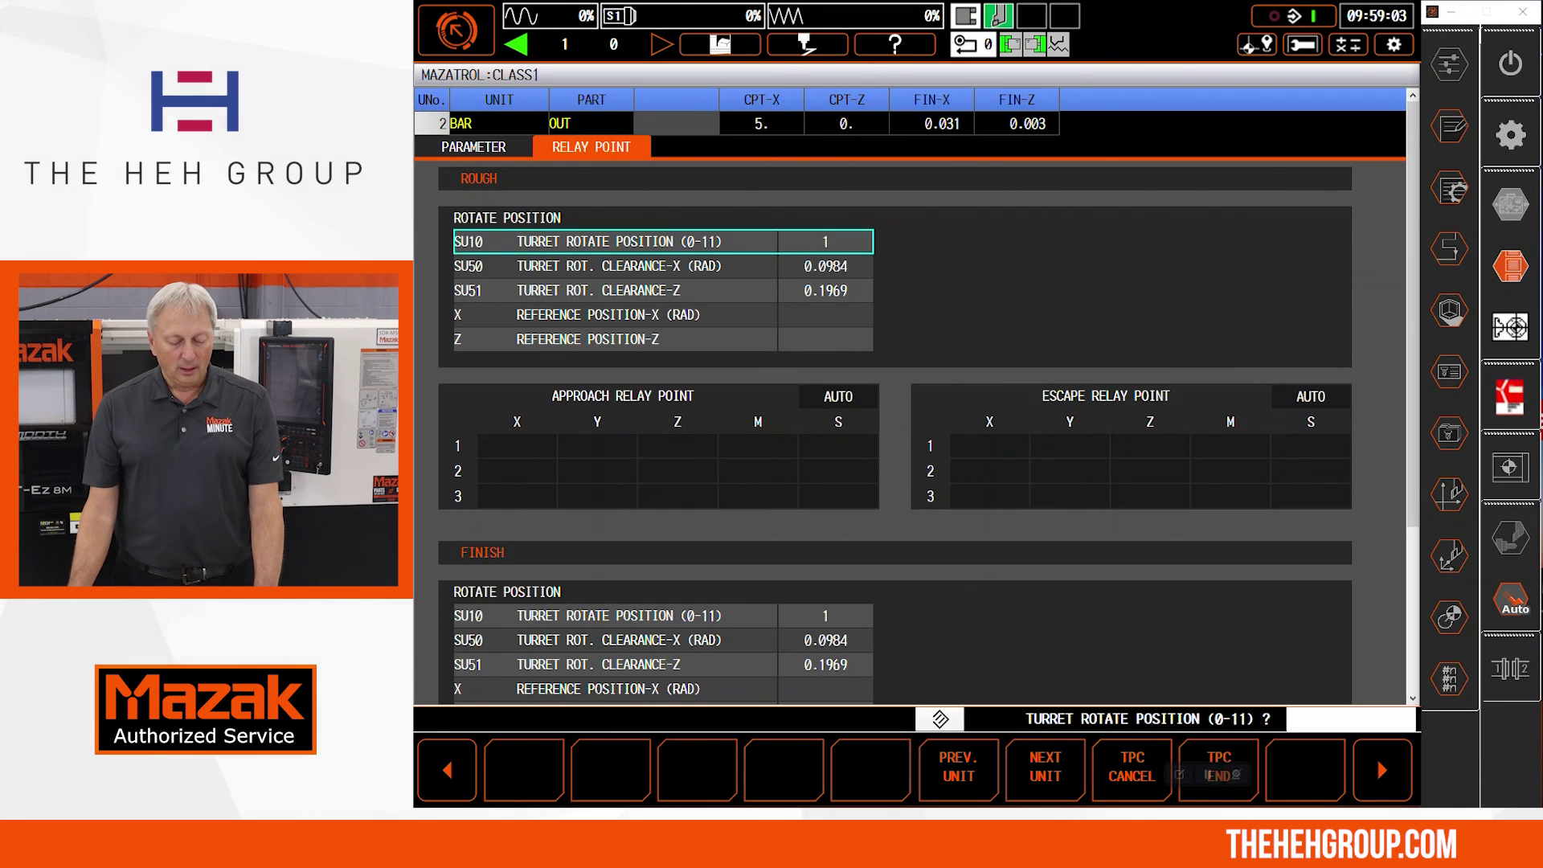
- Check the BAR roughing approach relay point fields, finish the TPC entry, and inspect the unit number for a TPC marker
{"action": "left_click", "coordinate": [673, 450]}
{"action": "left_click", "coordinate": [674, 450]}
{"action": "left_click", "coordinate": [674, 454]}
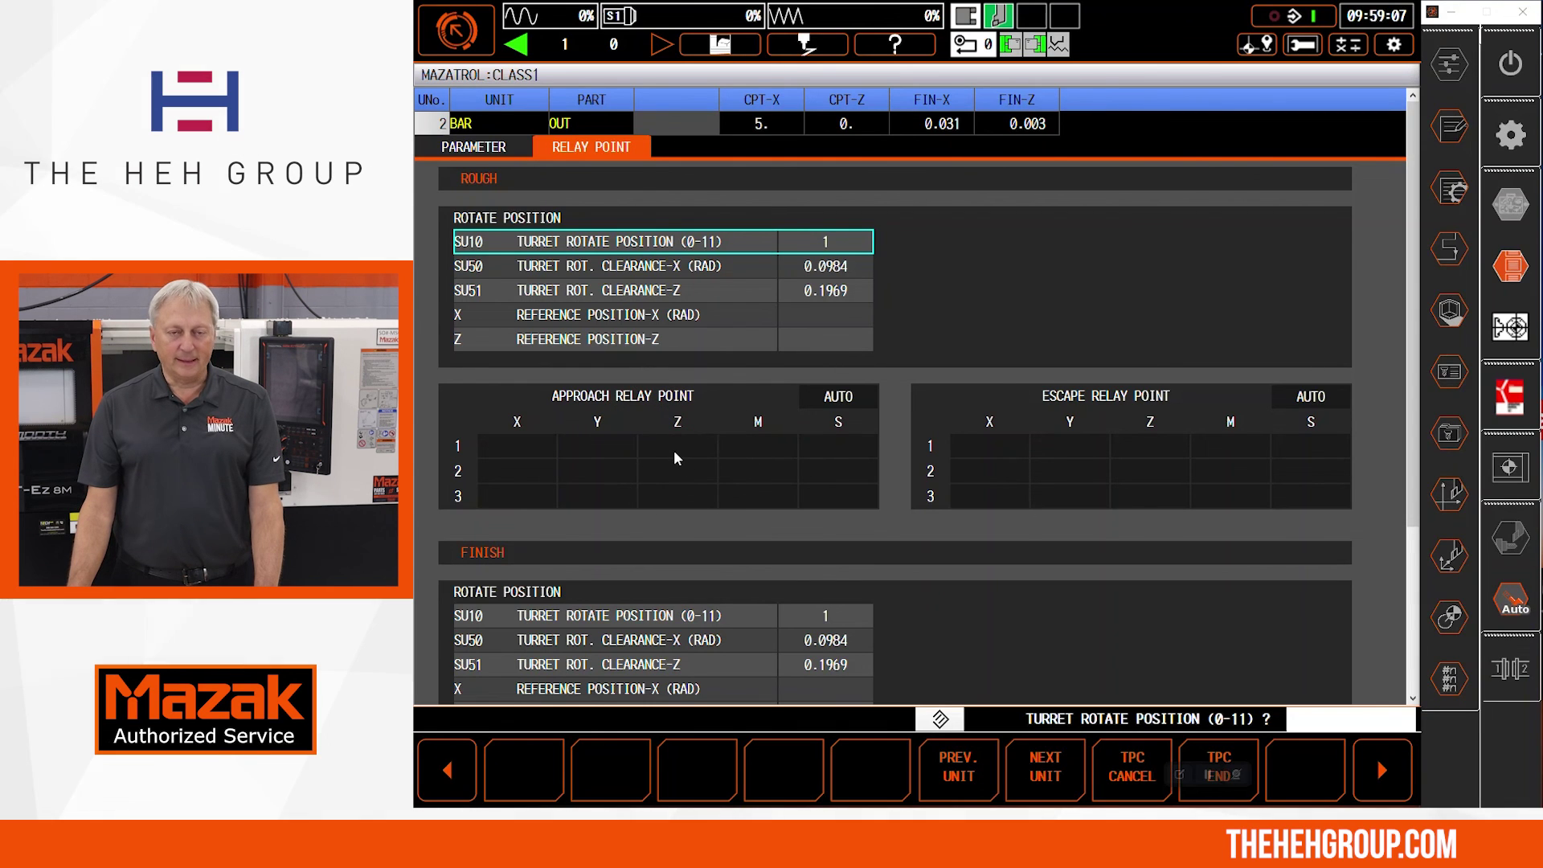
{"action": "left_click", "coordinate": [839, 408]}
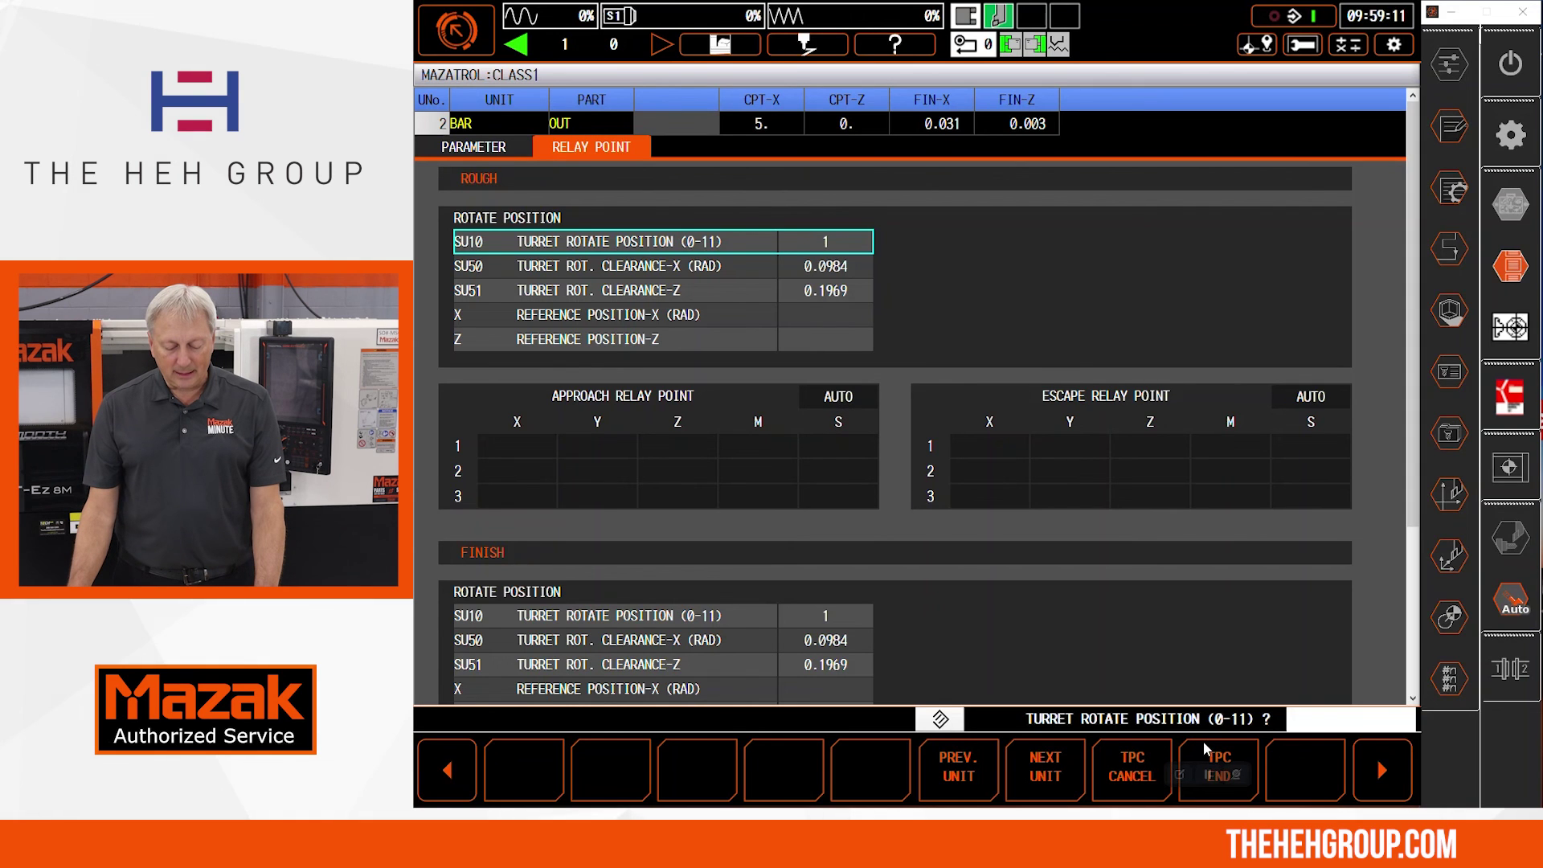
{"action": "left_click", "coordinate": [1209, 767]}
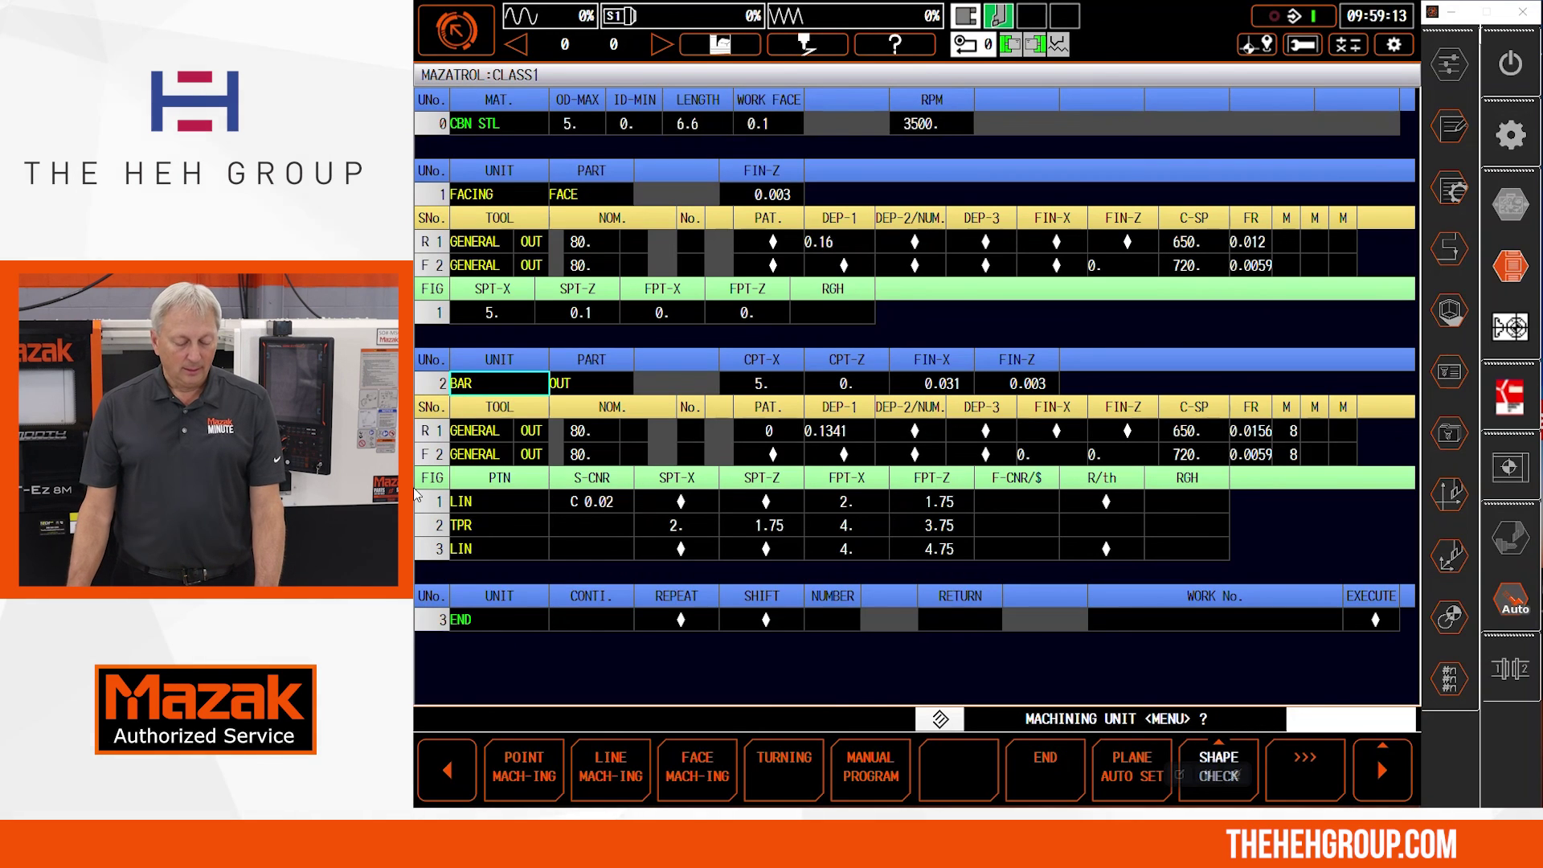
{"action": "left_click", "coordinate": [431, 387]}
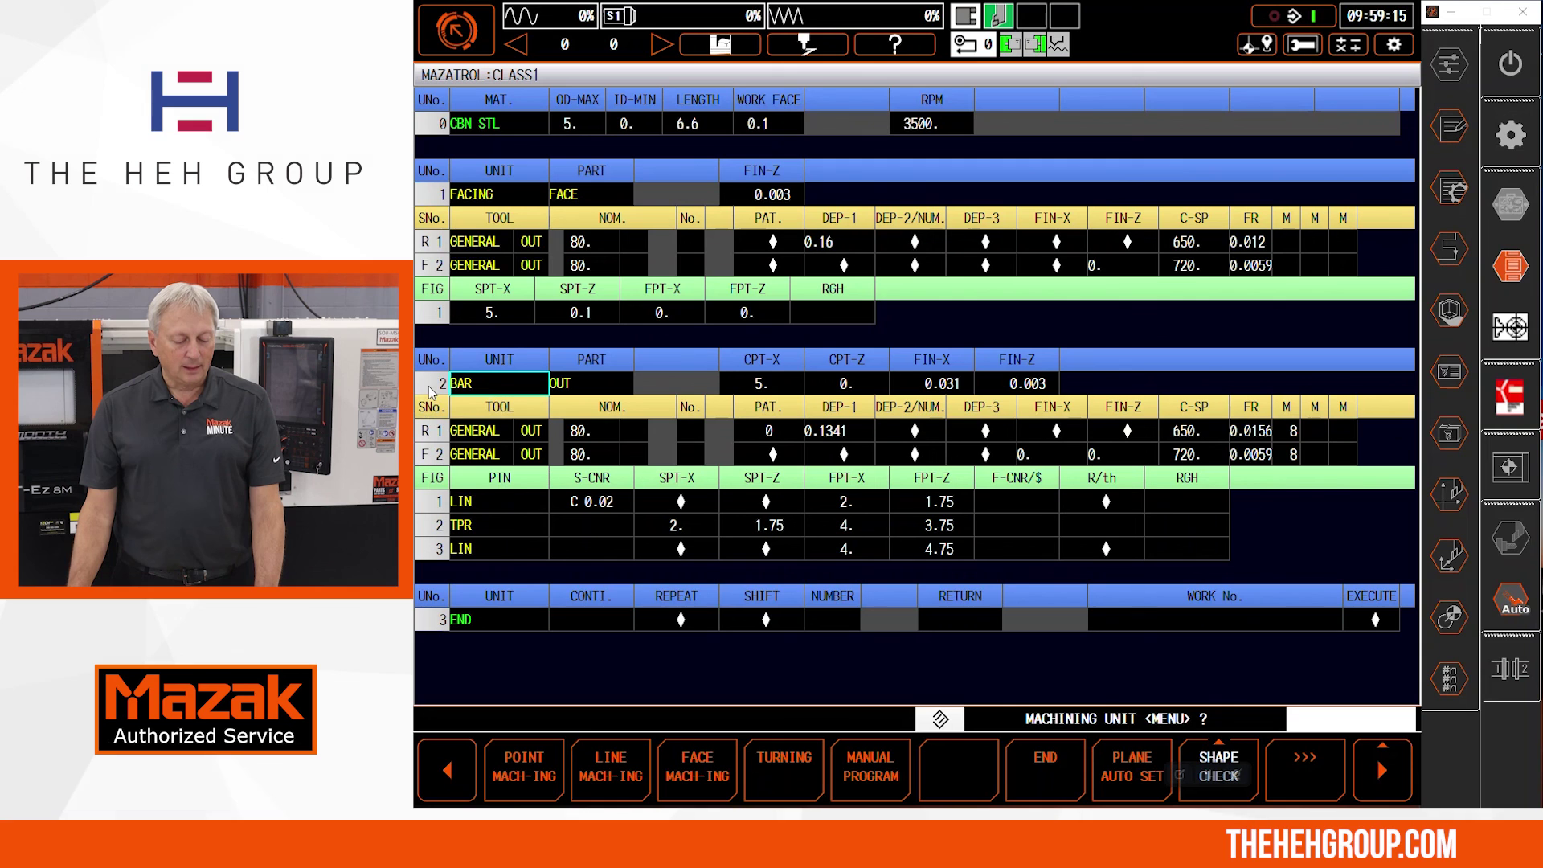